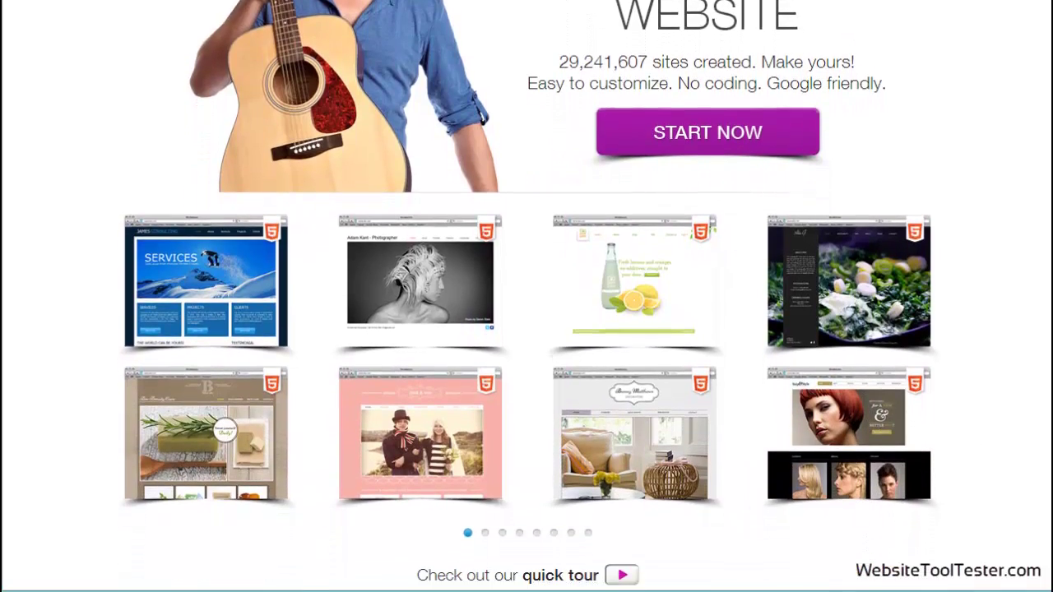
{"action": "scroll", "coordinate": [526, 296], "scroll_direction": "down", "scroll_amount": 5}
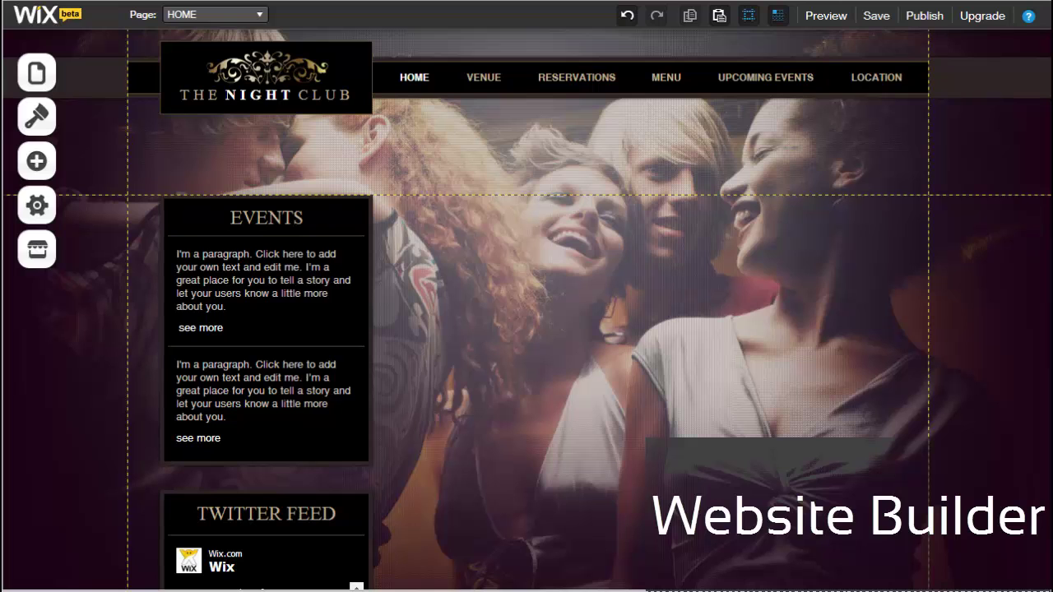
{"action": "scroll", "coordinate": [526, 313], "scroll_direction": "down", "scroll_amount": 3}
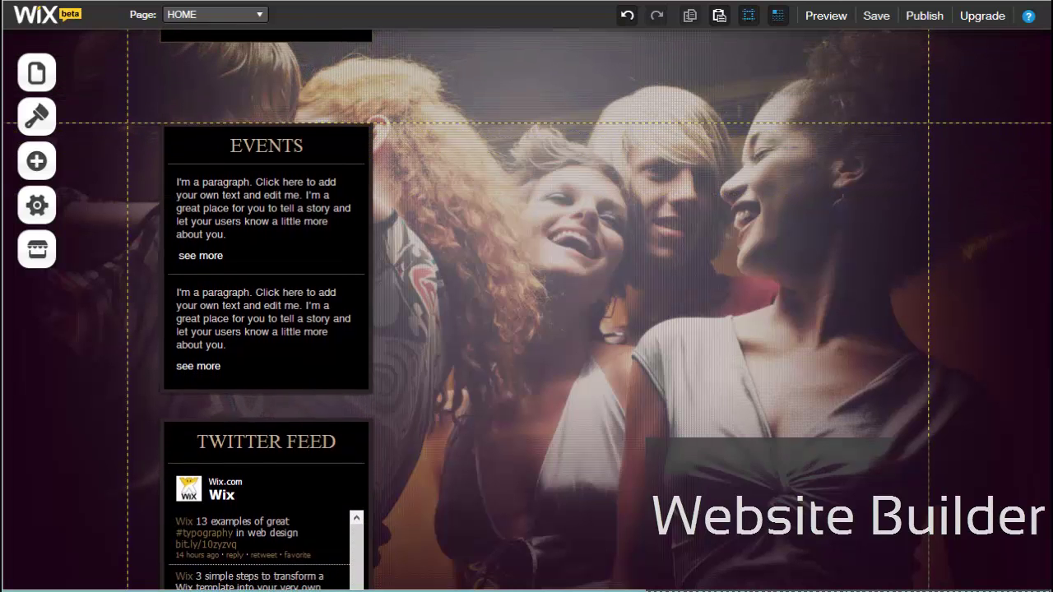
{"action": "scroll", "coordinate": [526, 313], "scroll_direction": "down", "scroll_amount": 3}
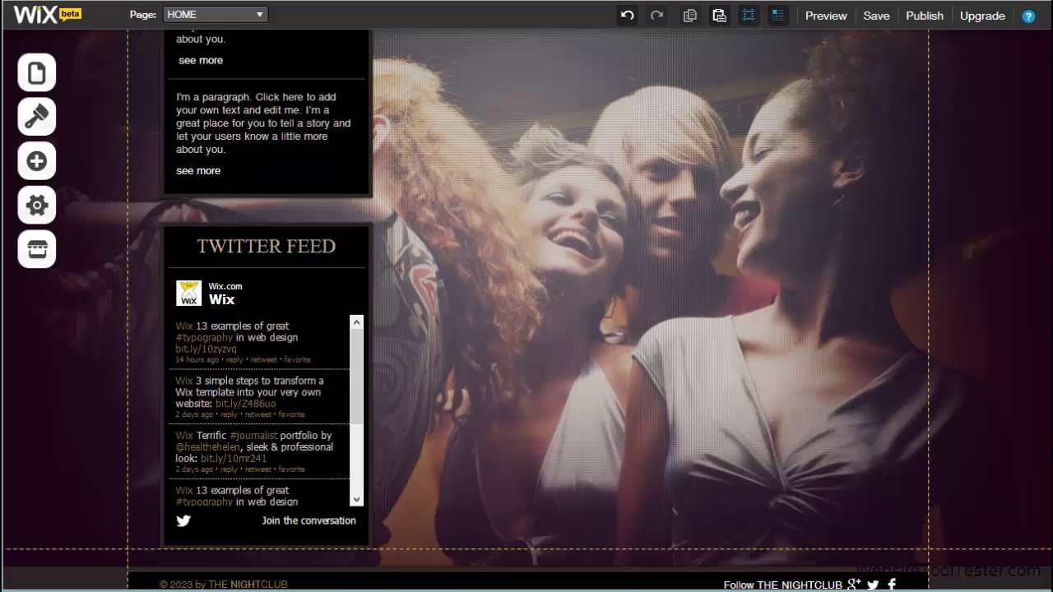
{"action": "scroll", "coordinate": [526, 313], "scroll_direction": "up", "scroll_amount": 3}
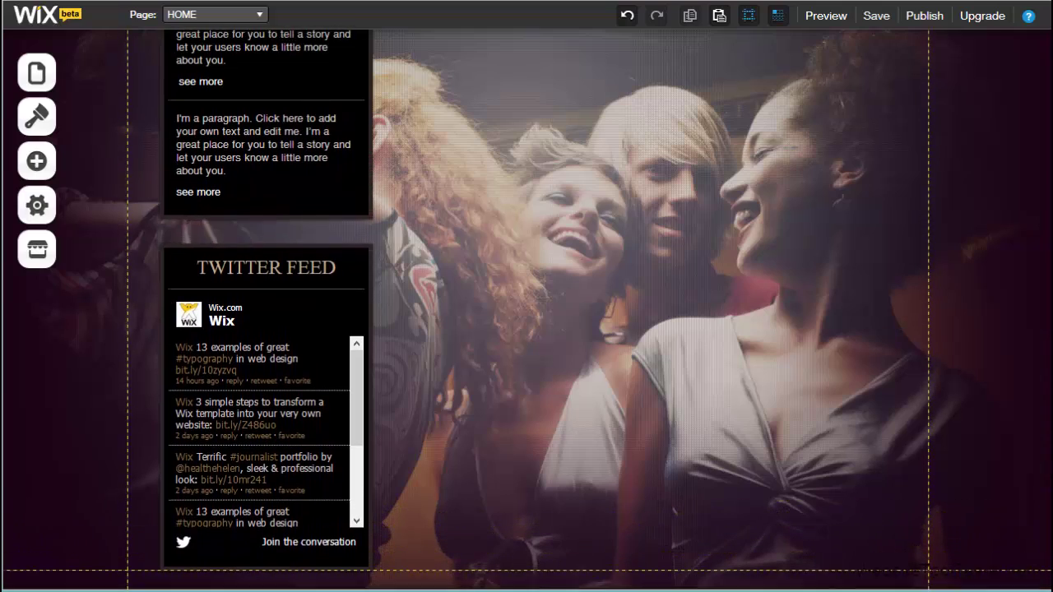
{"action": "scroll", "coordinate": [527, 313], "scroll_direction": "up", "scroll_amount": 2}
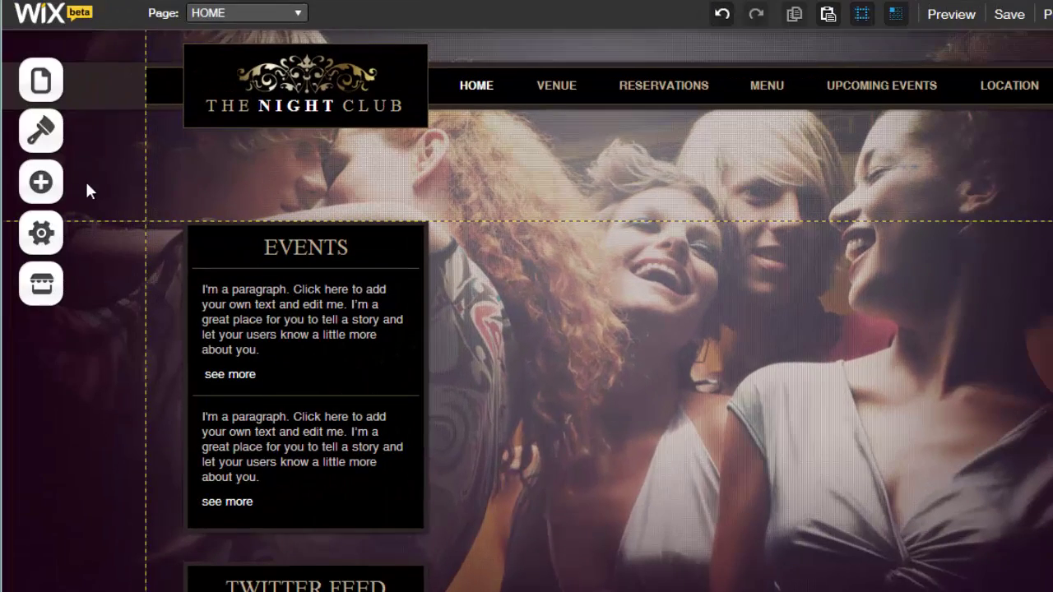
Add a box shape to the home page beside the Events block
{"action": "left_click", "coordinate": [41, 182]}
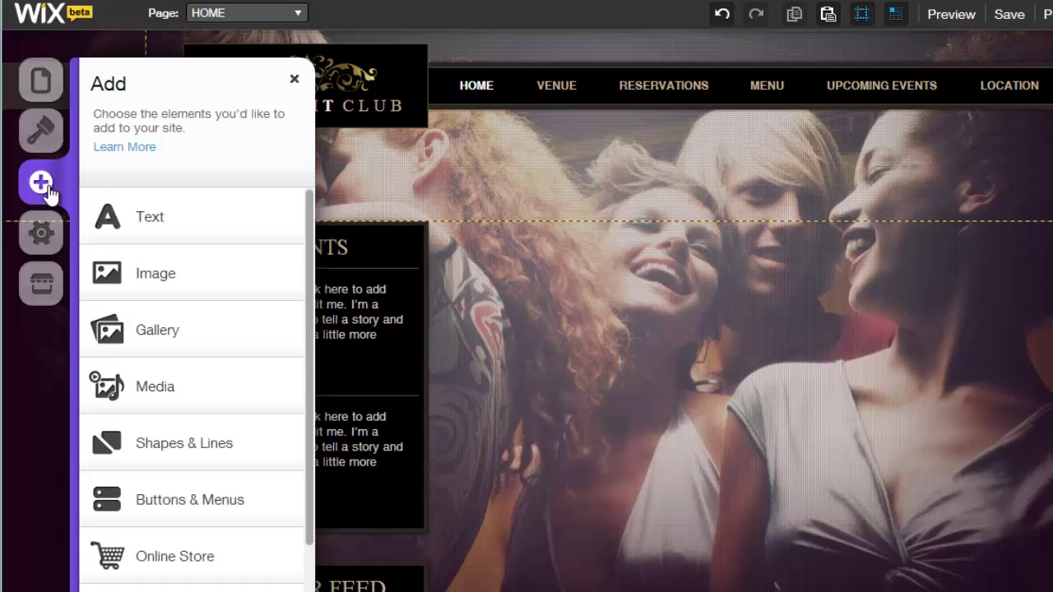
{"action": "left_click", "coordinate": [171, 448]}
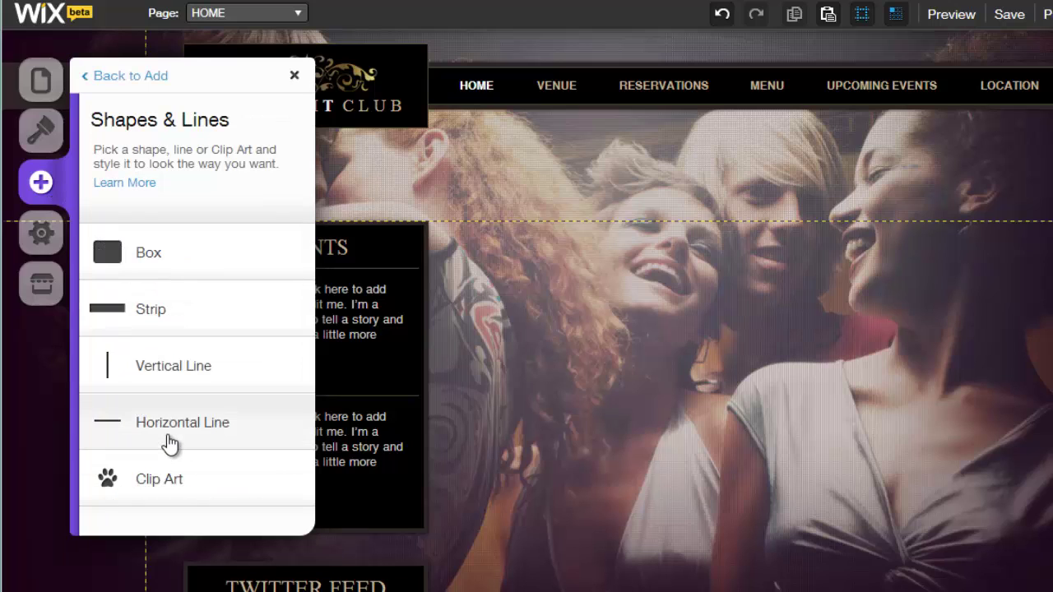
{"action": "left_click", "coordinate": [222, 262]}
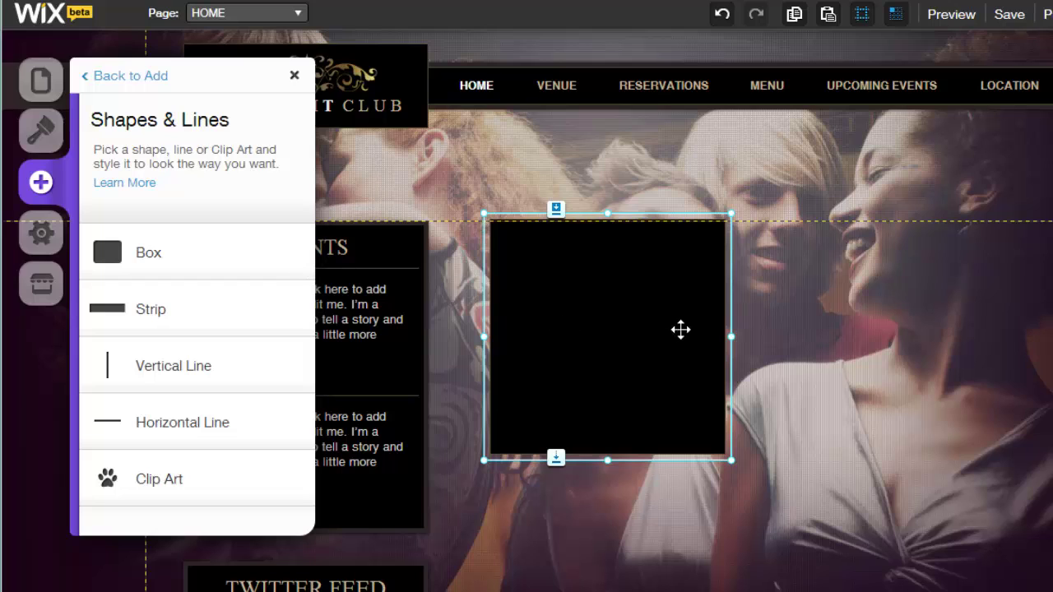
Apply the black preset style with a dark border to the new box and widen it to about the end of the navigation bar
{"action": "left_click", "coordinate": [690, 339]}
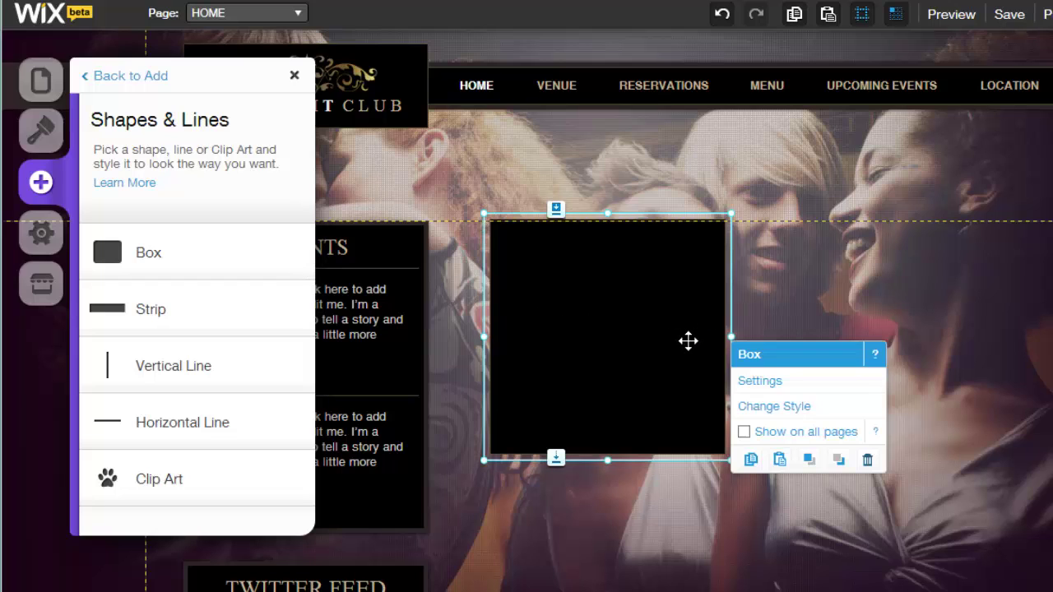
{"action": "left_click", "coordinate": [744, 406]}
{"action": "left_click", "coordinate": [246, 319]}
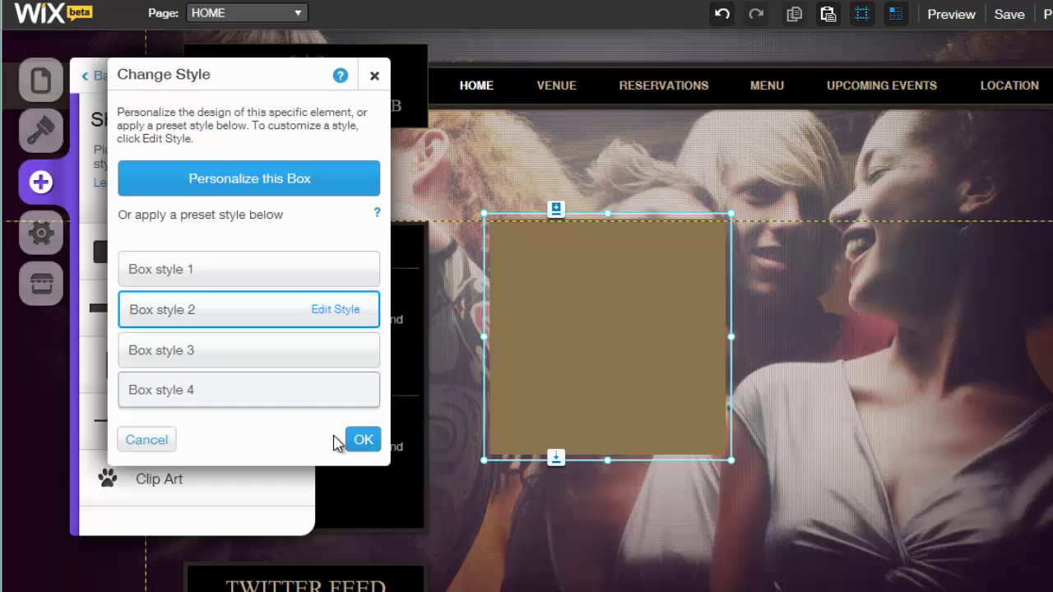
{"action": "left_click", "coordinate": [364, 440]}
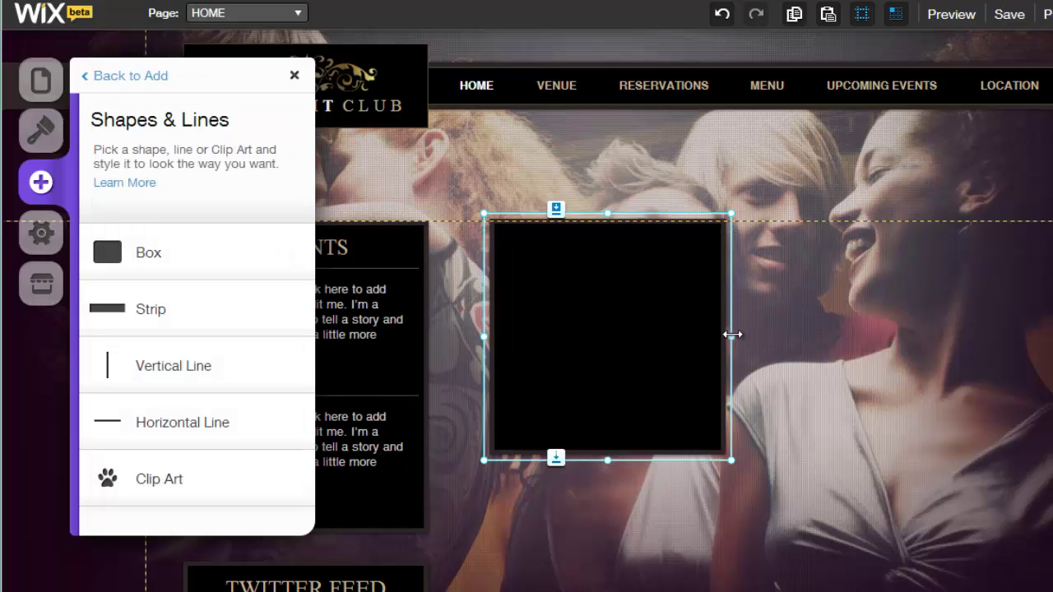
{"action": "left_click_drag", "start_coordinate": [732, 334], "coordinate": [1036, 327]}
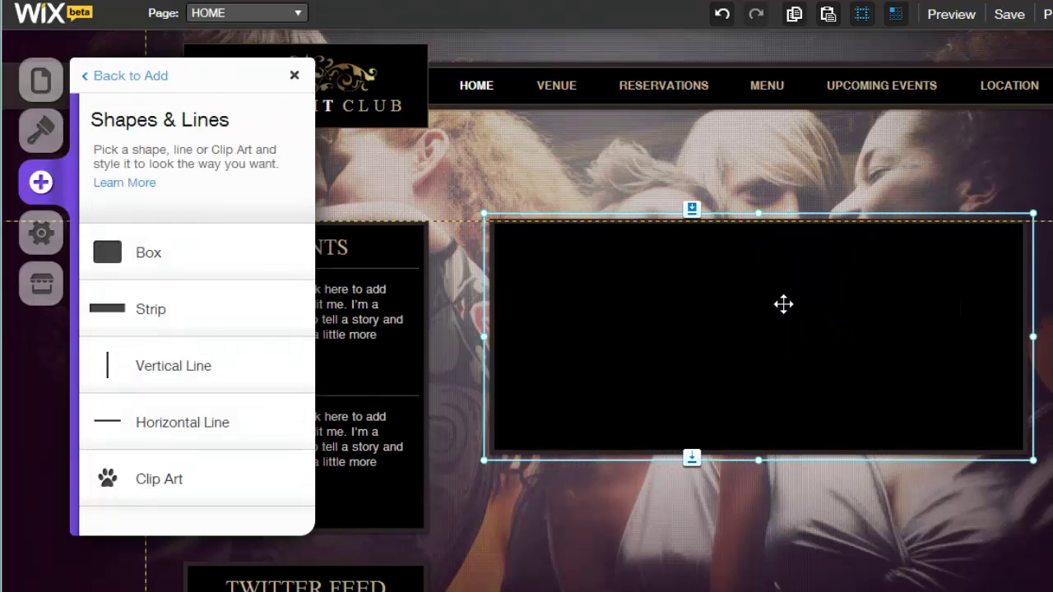
Add a title text element and place it in the upper part of the black box
{"action": "left_click", "coordinate": [43, 186]}
{"action": "left_click", "coordinate": [165, 224]}
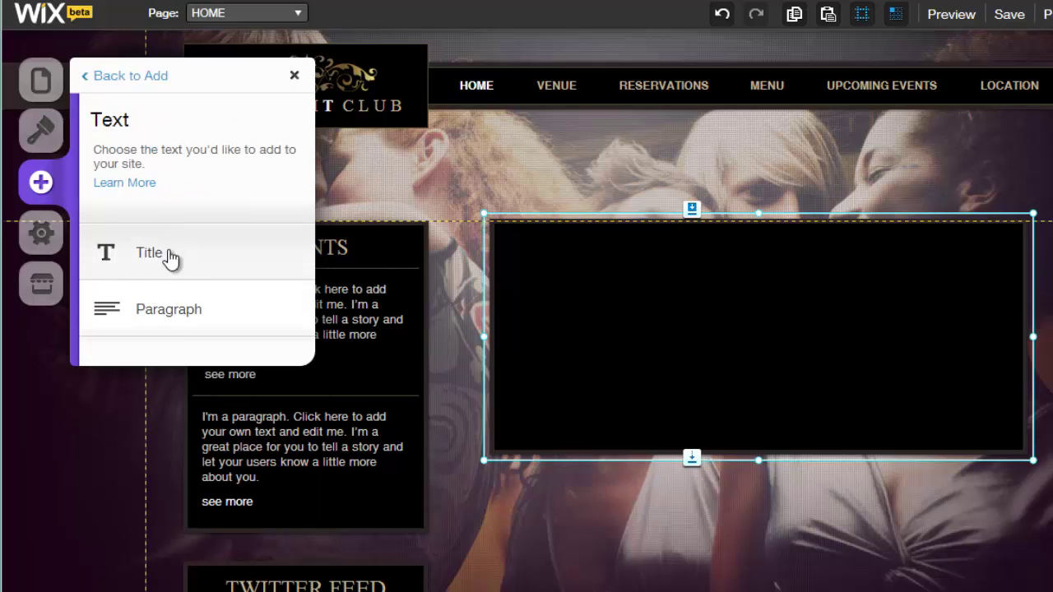
{"action": "left_click", "coordinate": [170, 259]}
{"action": "left_click_drag", "start_coordinate": [592, 370], "coordinate": [622, 268]}
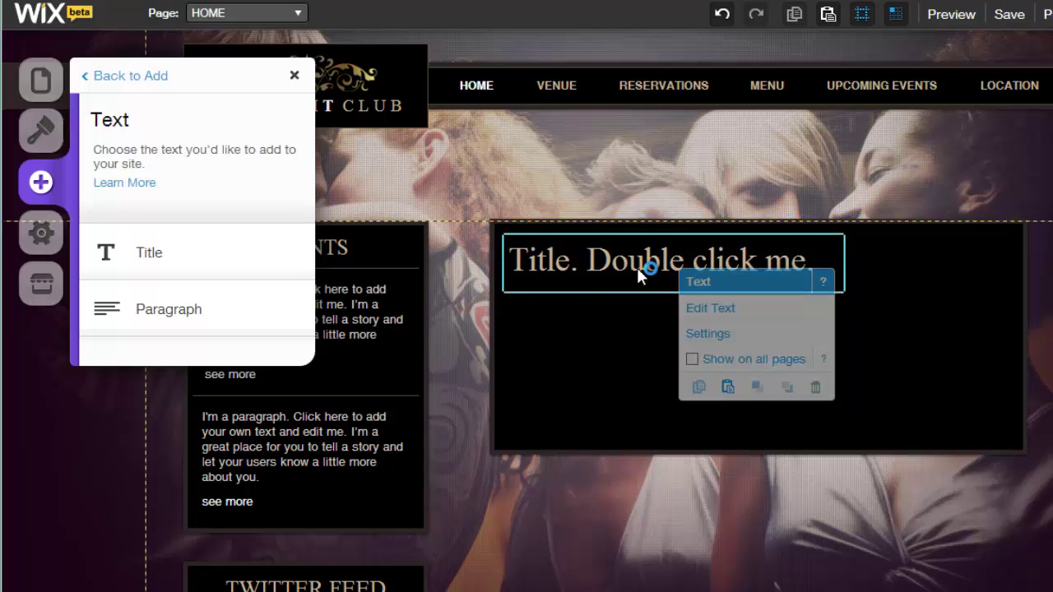
Replace the title text with "WebsiteToolTester.com - Newsflash!" and widen the element so it fits on one line
{"action": "double_click", "coordinate": [637, 270]}
{"action": "triple_click", "coordinate": [639, 263]}
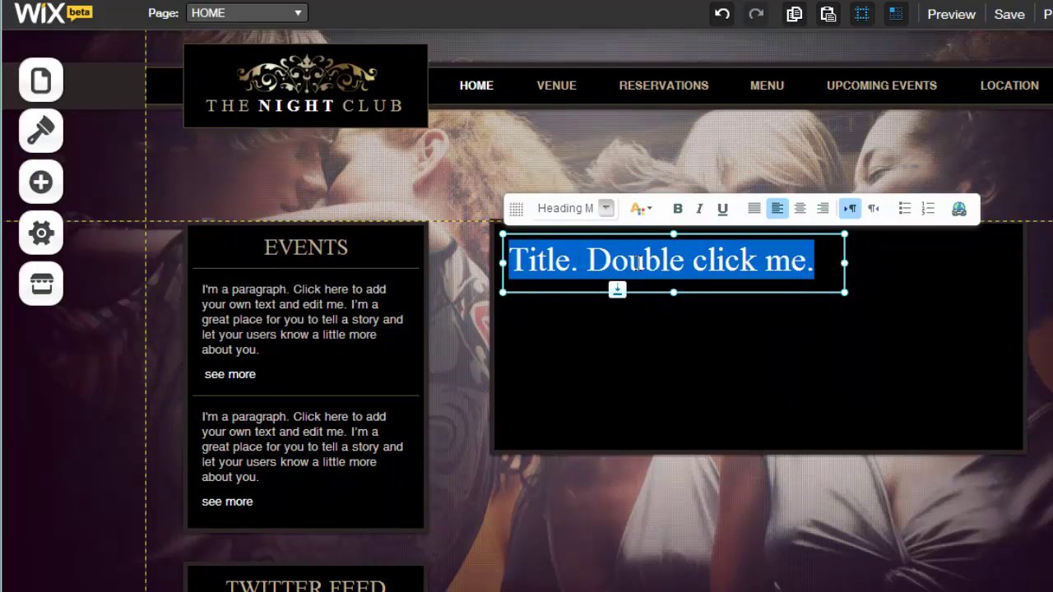
{"action": "type", "text": "WebsiteToolTester.com - Newsflash!"}
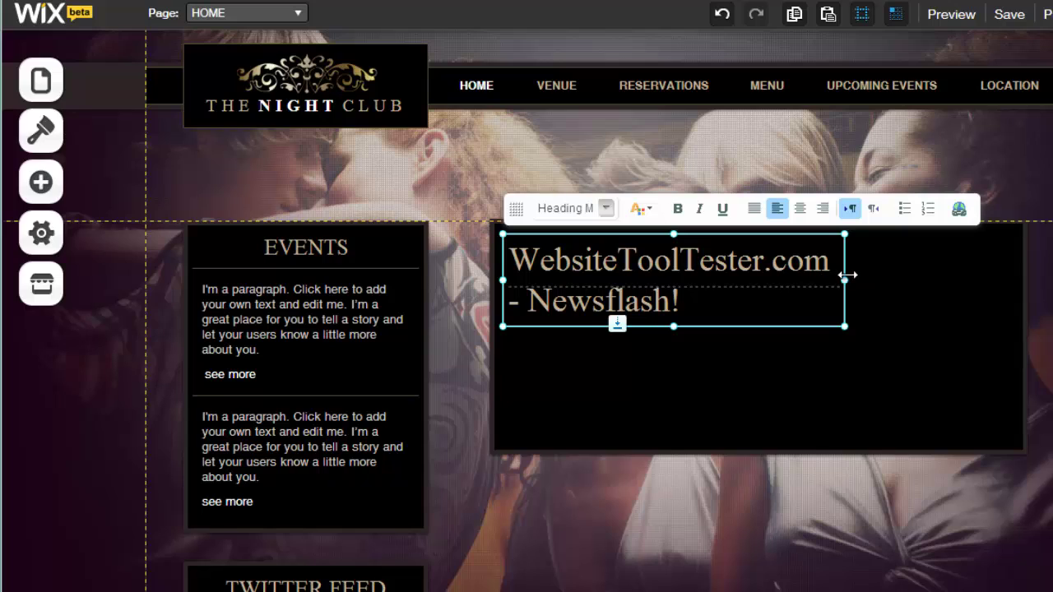
{"action": "left_click_drag", "start_coordinate": [847, 275], "coordinate": [1030, 273]}
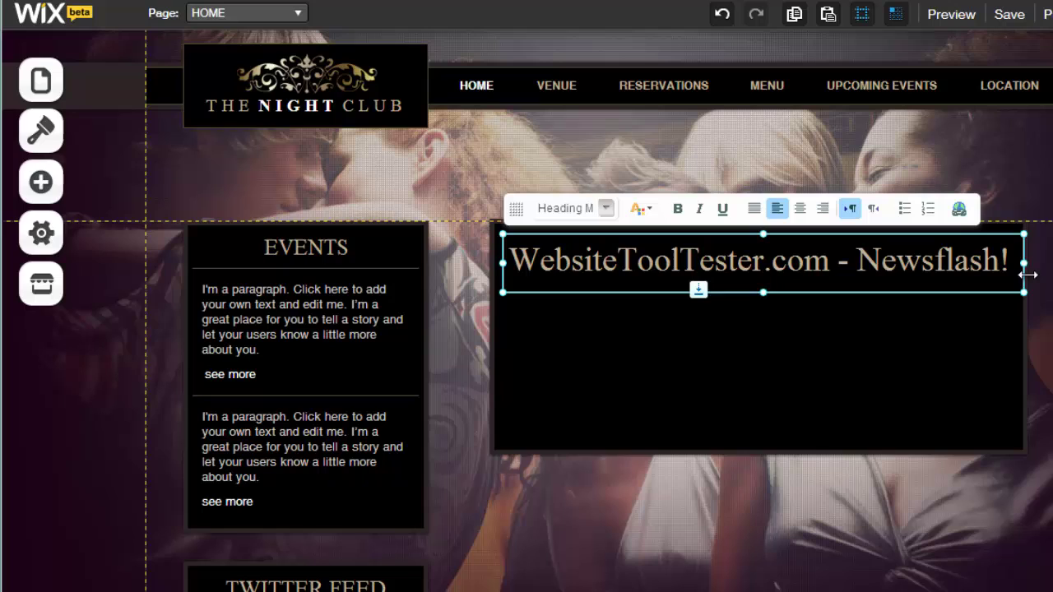
Add a paragraph text element, place it beneath the Newsflash title and widen it to nearly the full width of the box
{"action": "left_click", "coordinate": [45, 187]}
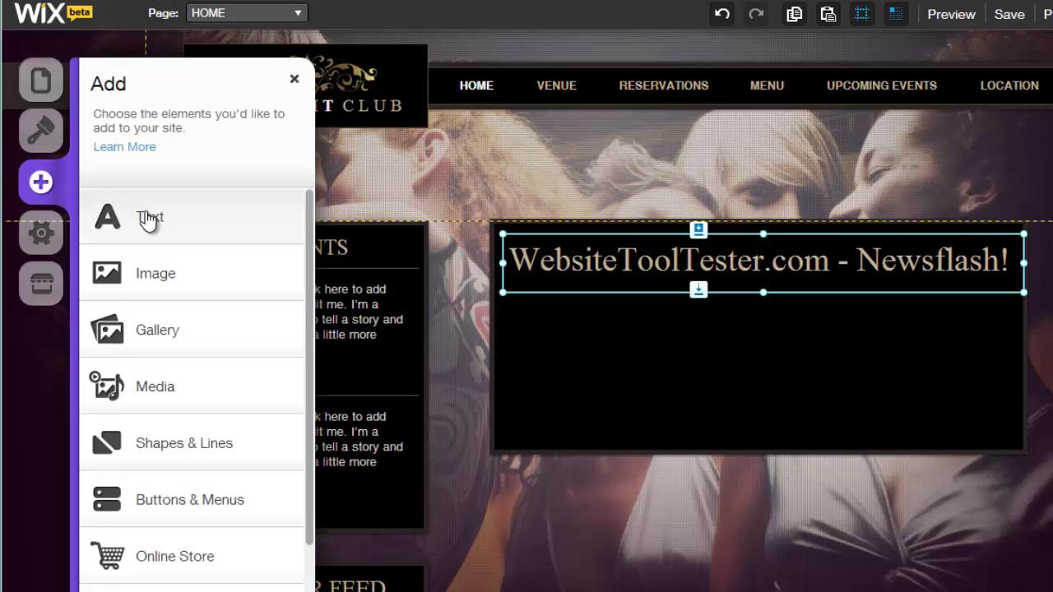
{"action": "left_click", "coordinate": [146, 219]}
{"action": "left_click", "coordinate": [165, 319]}
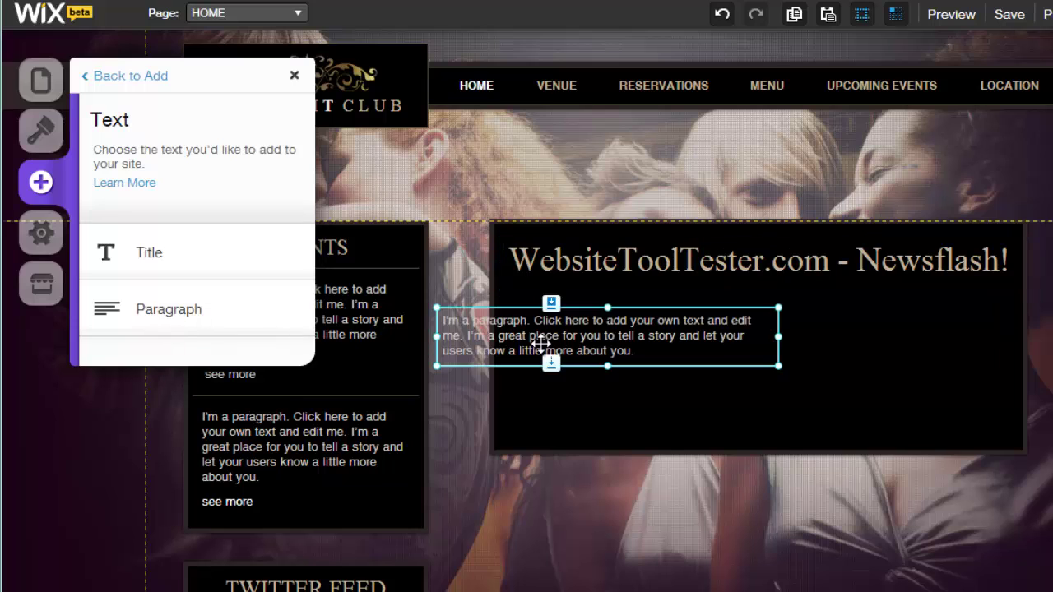
{"action": "left_click_drag", "start_coordinate": [550, 338], "coordinate": [626, 320]}
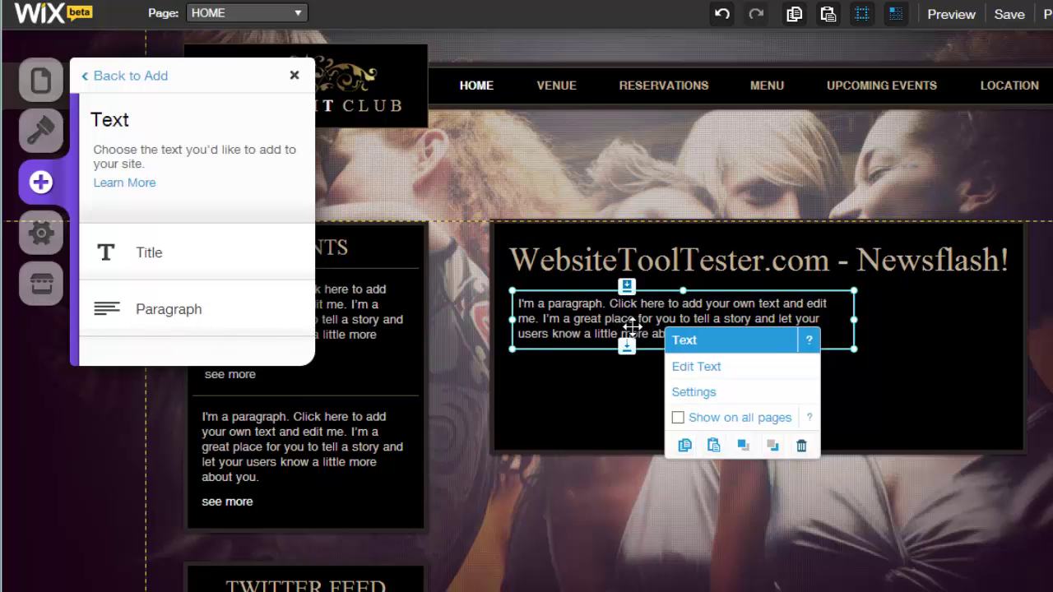
{"action": "left_click_drag", "start_coordinate": [859, 319], "coordinate": [1011, 317]}
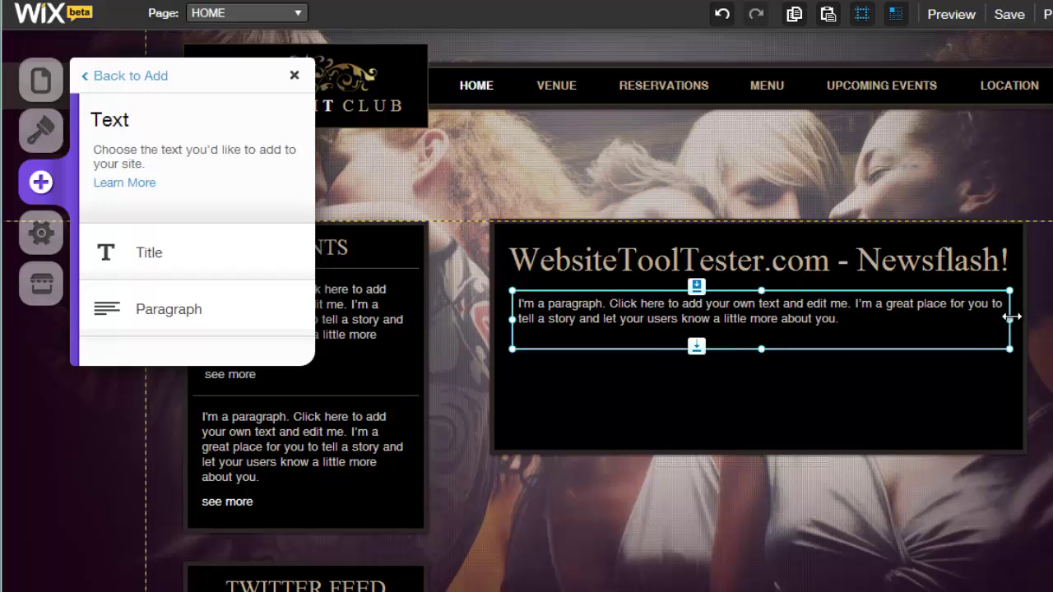
{"action": "left_click", "coordinate": [294, 74]}
{"action": "left_click", "coordinate": [680, 472]}
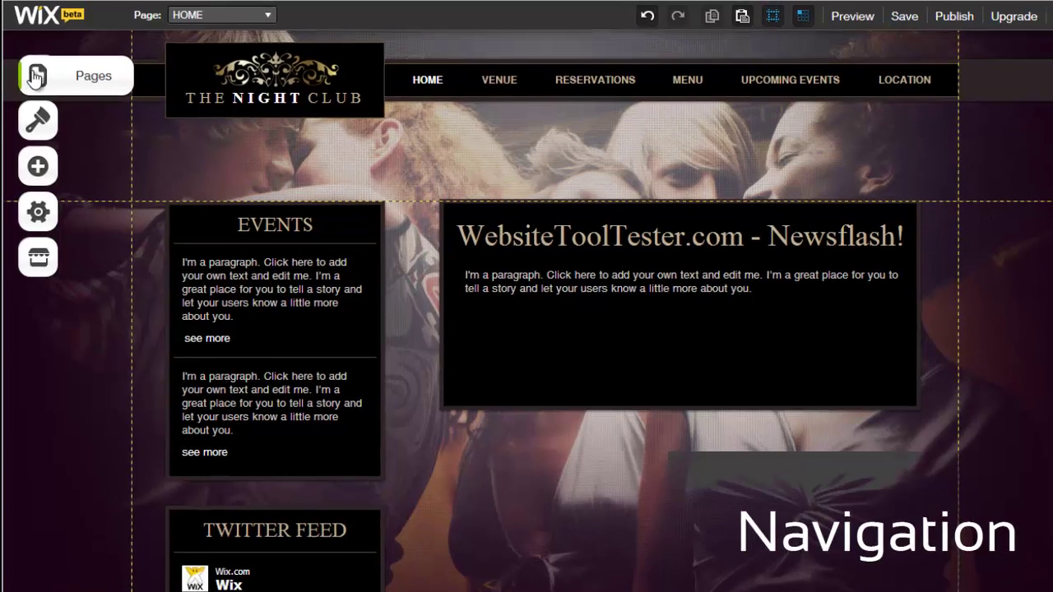
Open the site's page list and apply the Button Menu preset style to the navigation menu
{"action": "left_click", "coordinate": [36, 73]}
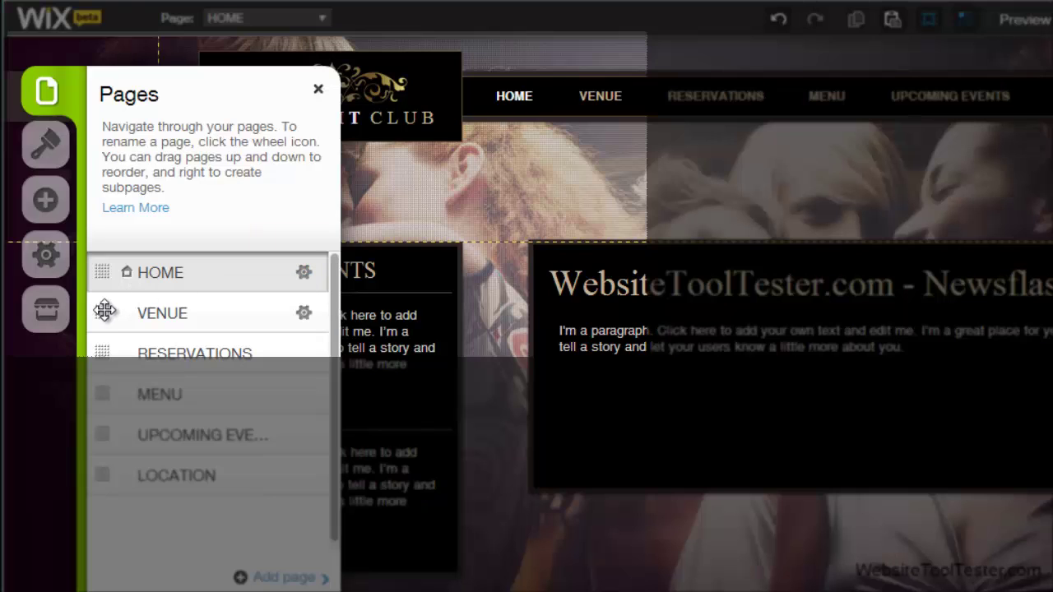
{"action": "mouse_move", "coordinate": [103, 310]}
{"action": "left_mouse_down"}
{"action": "mouse_move", "coordinate": [129, 313]}
{"action": "mouse_move", "coordinate": [102, 313]}
{"action": "left_mouse_up"}
{"action": "left_click", "coordinate": [546, 97]}
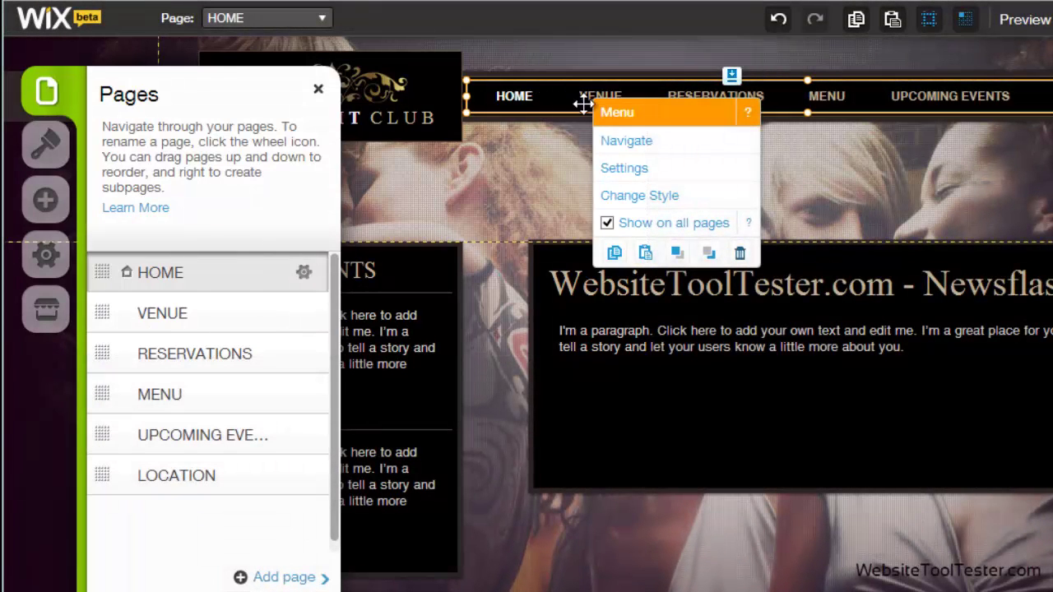
{"action": "left_click", "coordinate": [658, 199]}
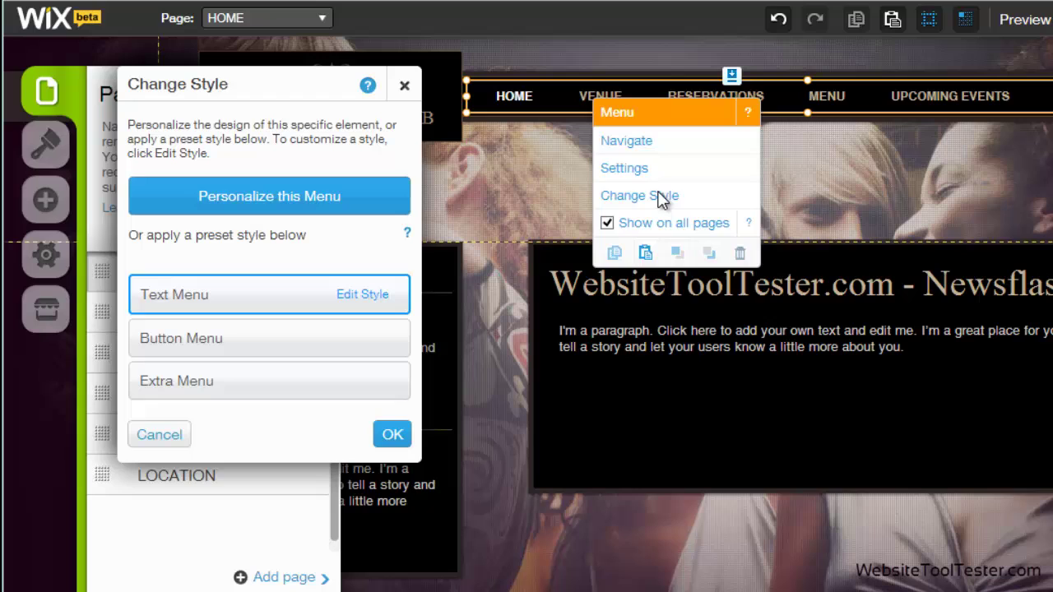
{"action": "left_click", "coordinate": [284, 346]}
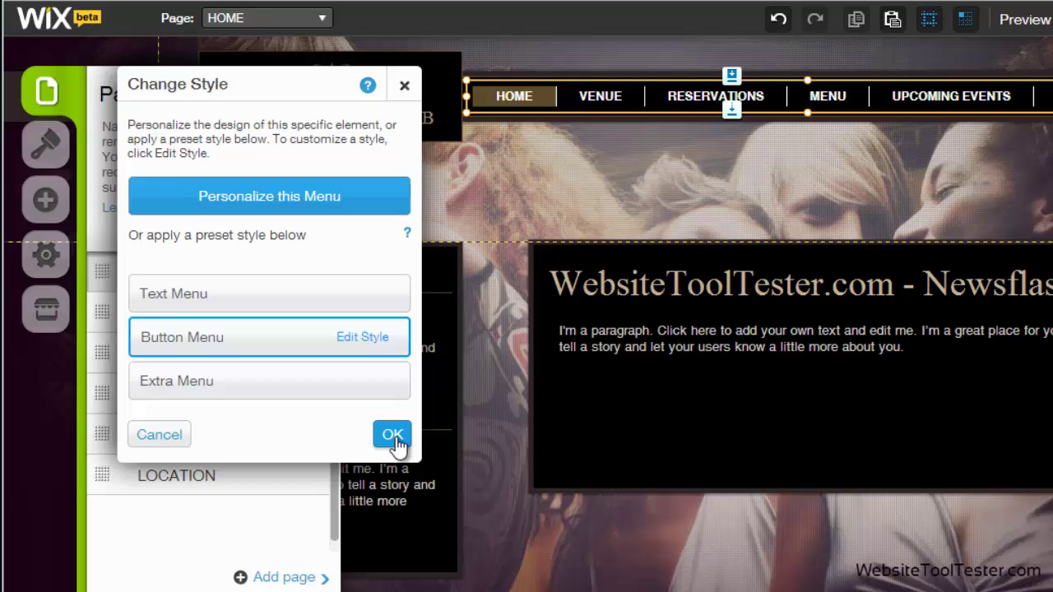
{"action": "left_click", "coordinate": [393, 436]}
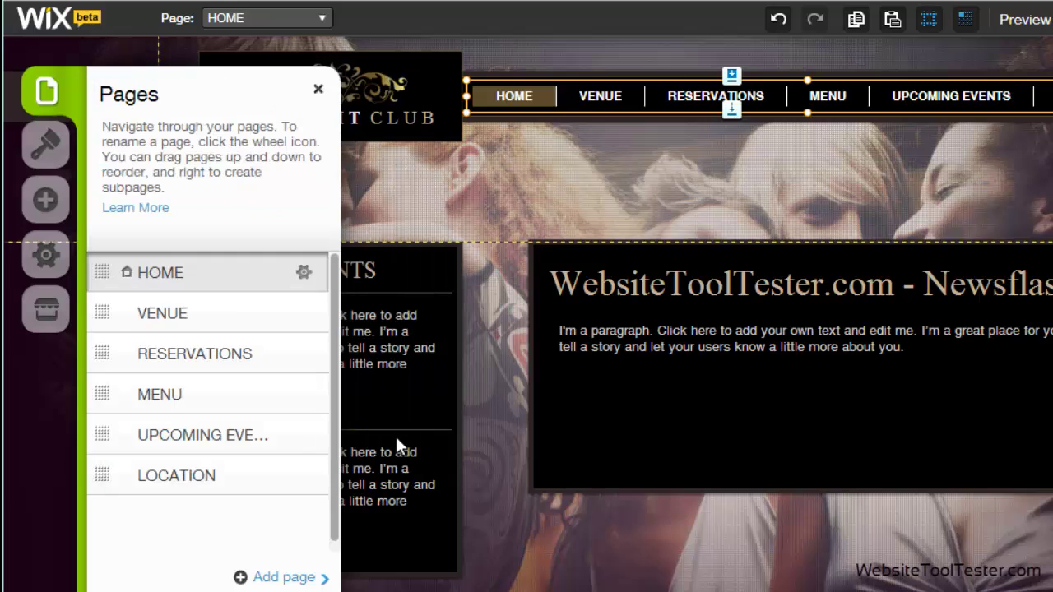
{"action": "left_click", "coordinate": [319, 91]}
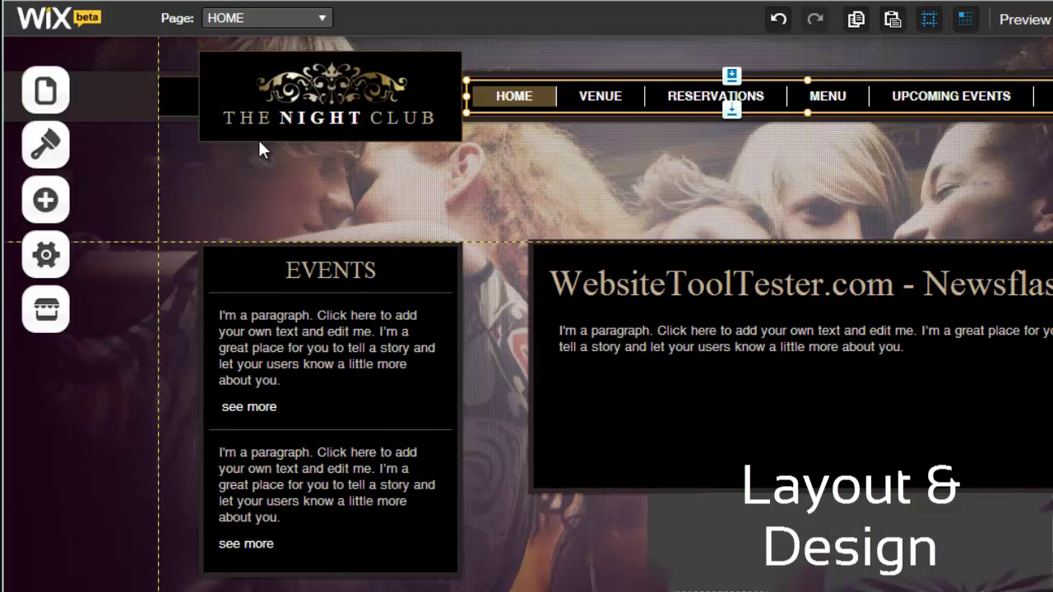
Change the site background to the preset image of pink mountains beneath a large beige sun
{"action": "left_click", "coordinate": [46, 145]}
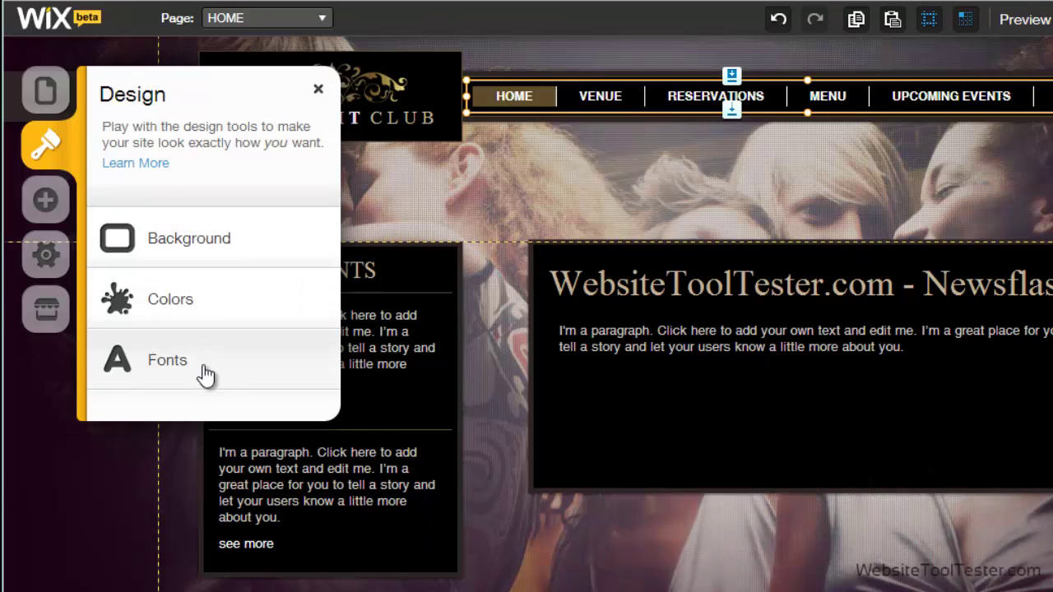
{"action": "left_click", "coordinate": [228, 243]}
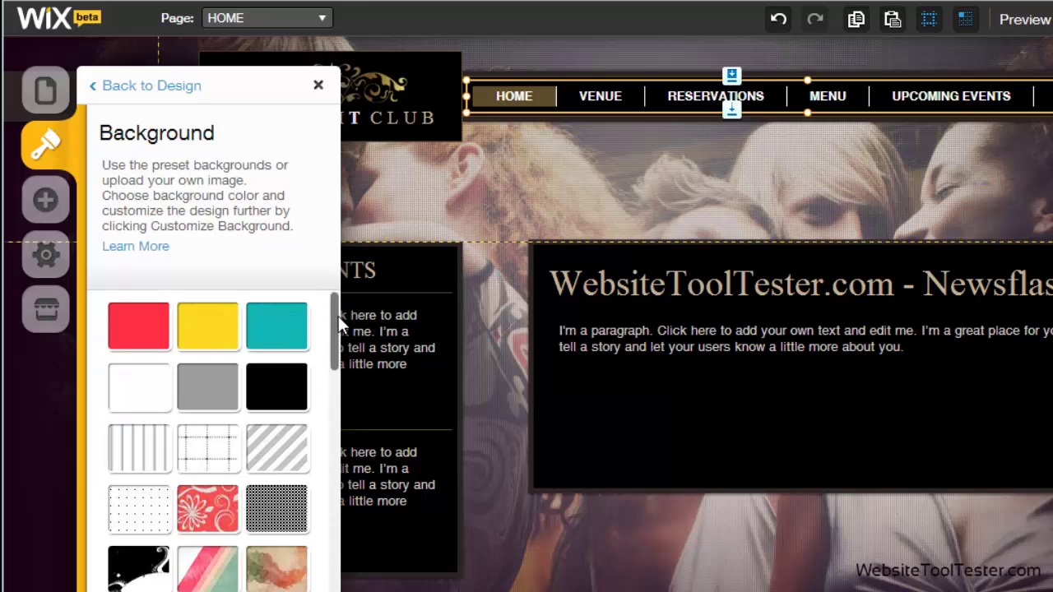
{"action": "left_click_drag", "start_coordinate": [338, 316], "coordinate": [340, 386]}
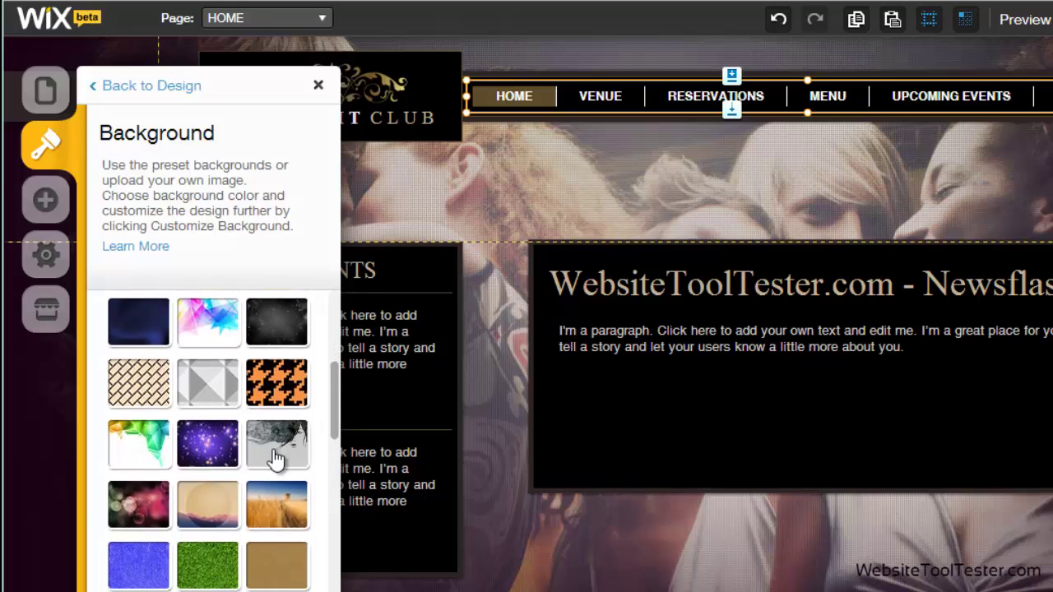
{"action": "left_click", "coordinate": [228, 515]}
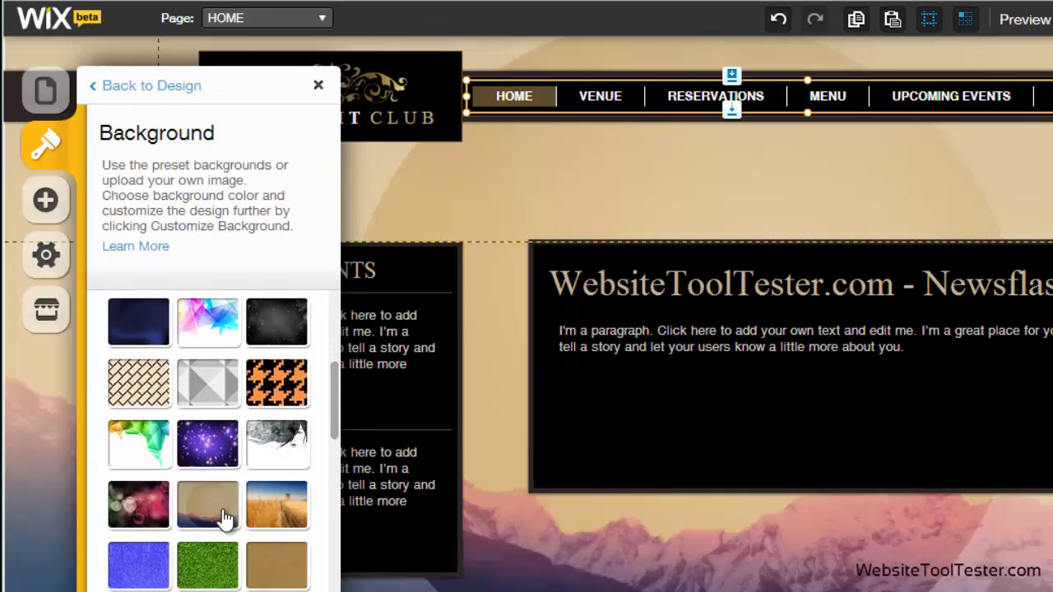
{"action": "left_click", "coordinate": [317, 87]}
Apply the preset font scheme with script headings and bold sans-serif sample text to the site
{"action": "left_click", "coordinate": [48, 146]}
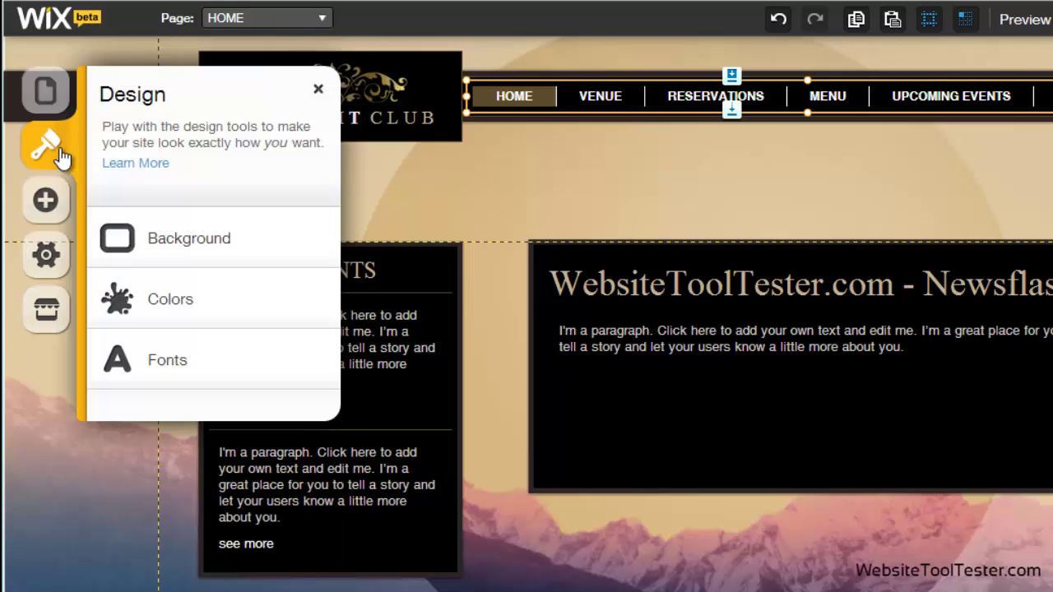
{"action": "left_click", "coordinate": [210, 366]}
{"action": "left_click_drag", "start_coordinate": [335, 309], "coordinate": [334, 324]}
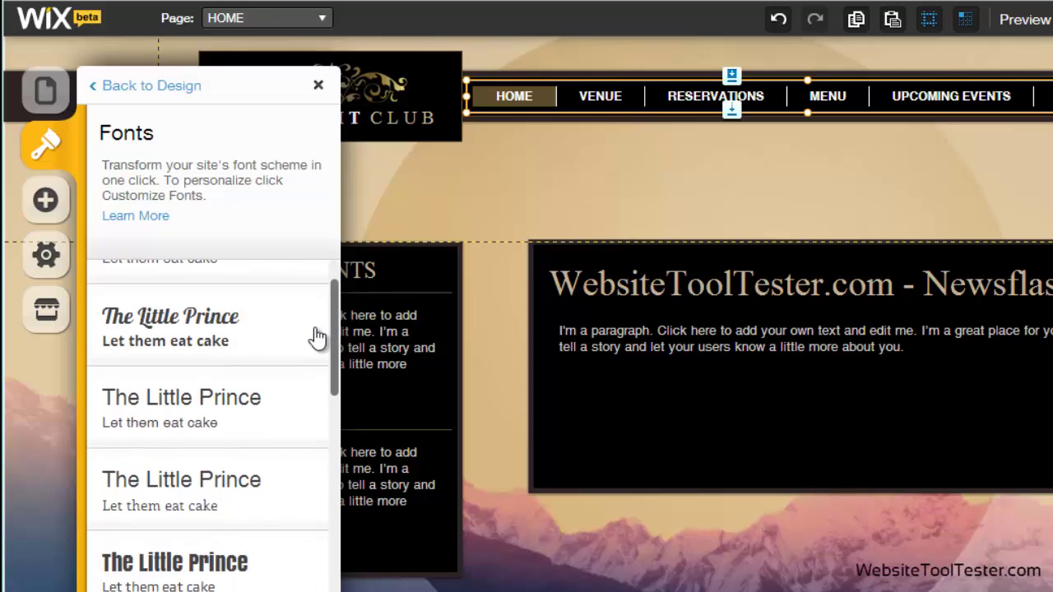
{"action": "left_click", "coordinate": [260, 328]}
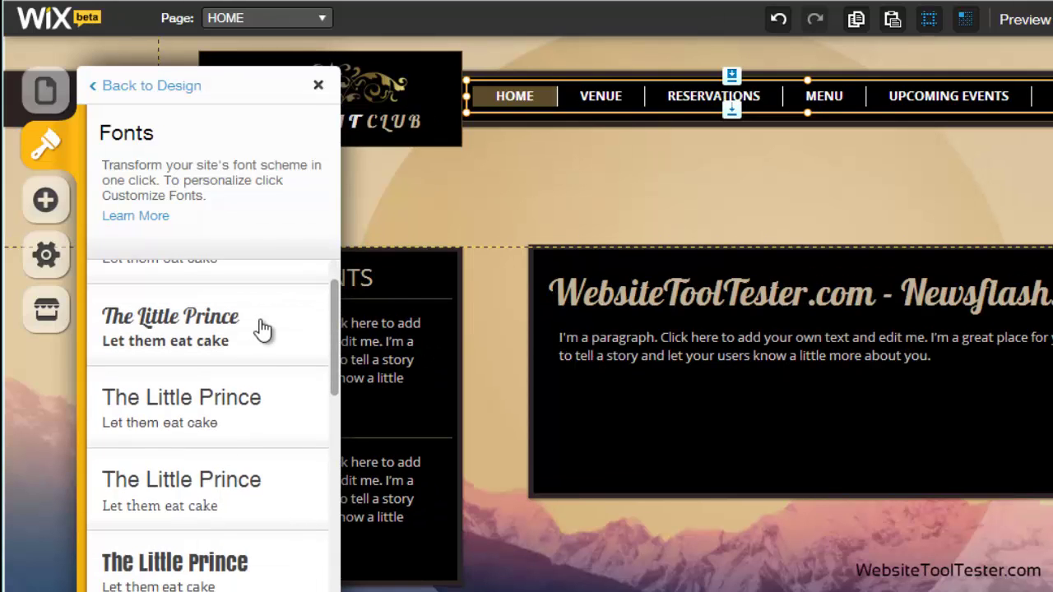
Close the font settings and look through the full gallery of website templates
{"action": "left_click", "coordinate": [319, 87]}
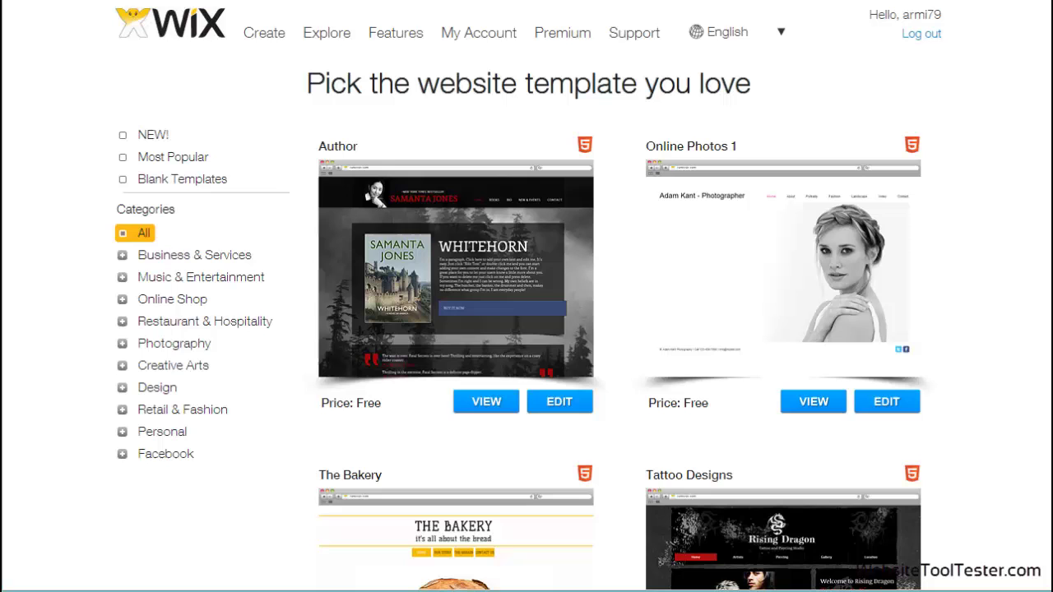
{"action": "scroll", "coordinate": [527, 297], "scroll_direction": "down", "scroll_amount": 2}
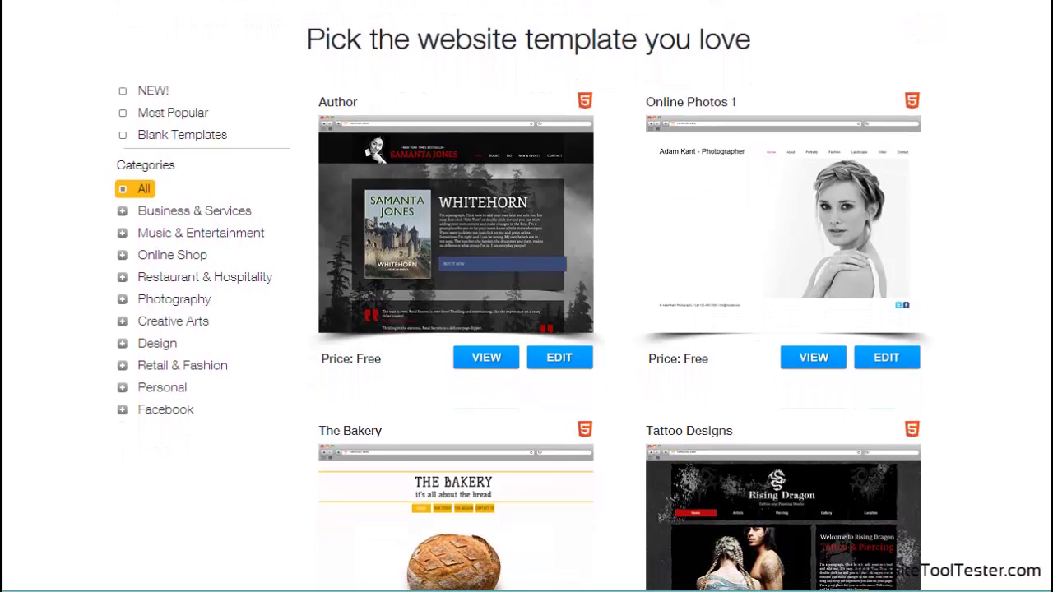
{"action": "scroll", "coordinate": [527, 296], "scroll_direction": "down", "scroll_amount": 3}
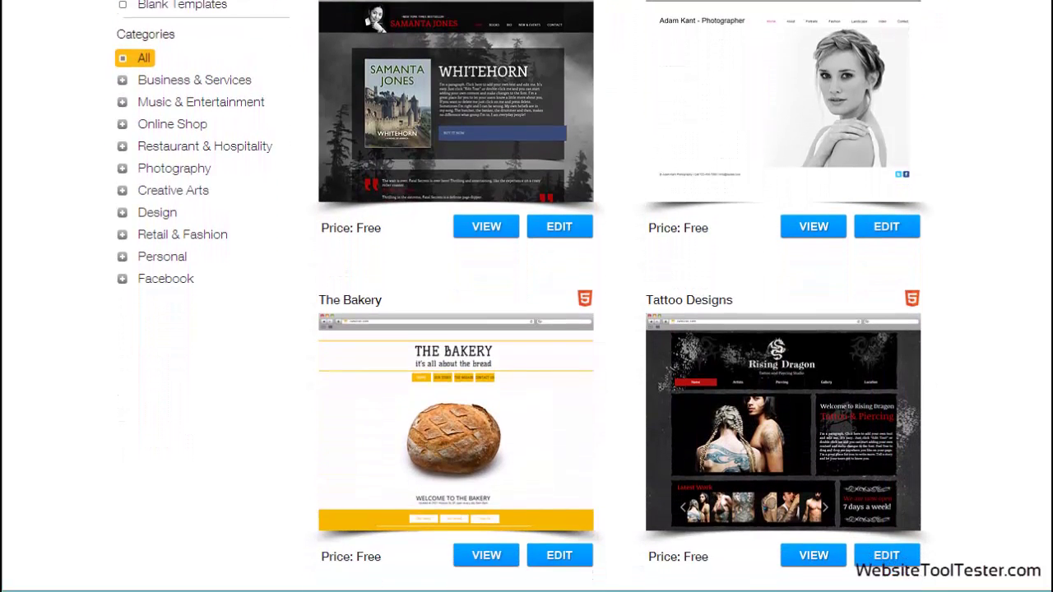
{"action": "scroll", "coordinate": [527, 296], "scroll_direction": "down", "scroll_amount": 3}
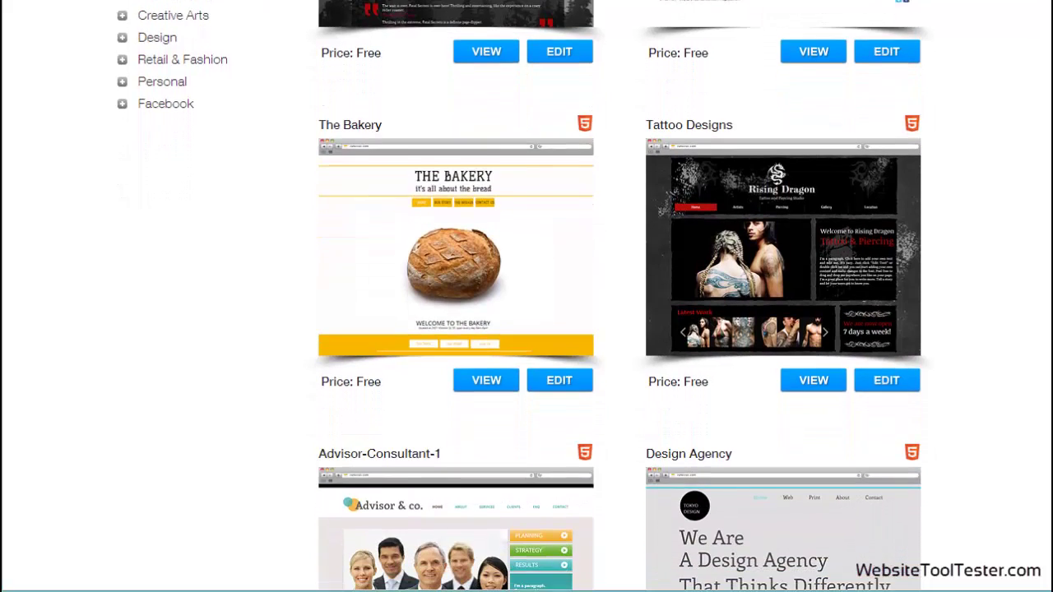
{"action": "scroll", "coordinate": [526, 296], "scroll_direction": "down", "scroll_amount": 3}
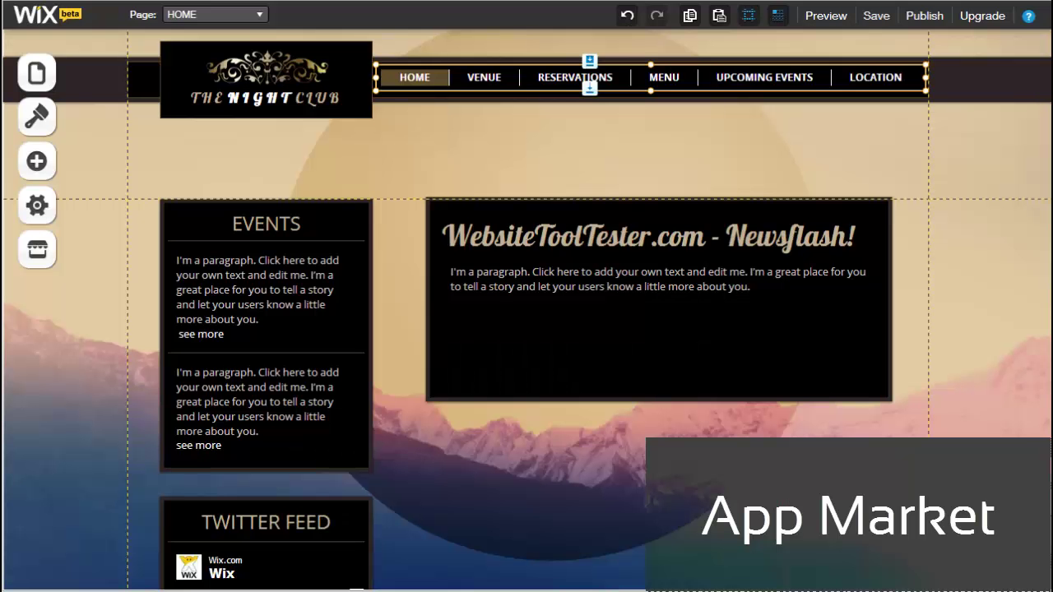
Open the Wix App Market and browse the apps in the Social, Forms and Wix apps categories
{"action": "left_click", "coordinate": [36, 248]}
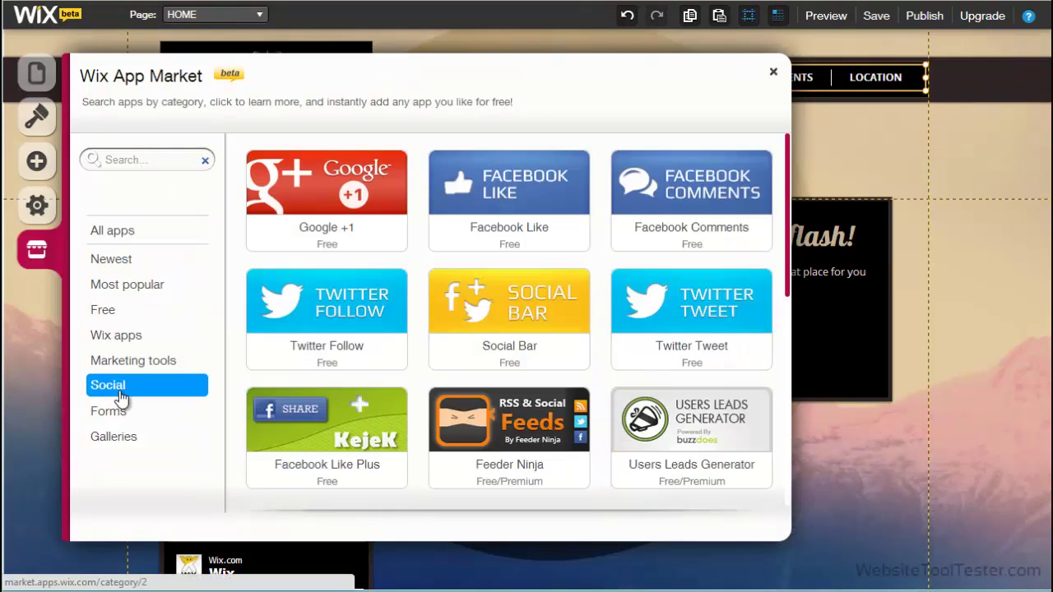
{"action": "left_click", "coordinate": [114, 419]}
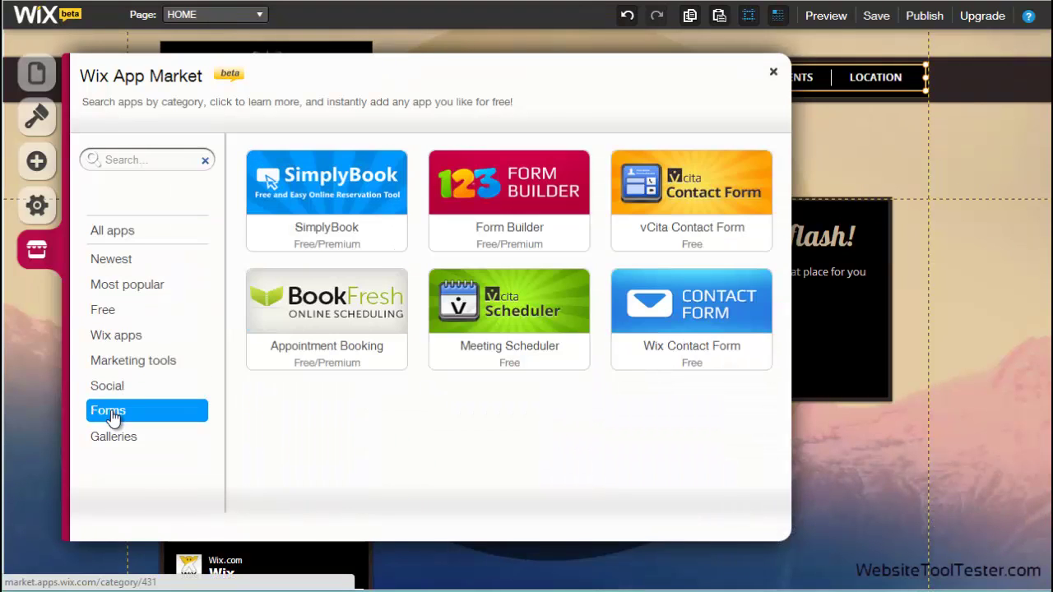
{"action": "left_click", "coordinate": [129, 344]}
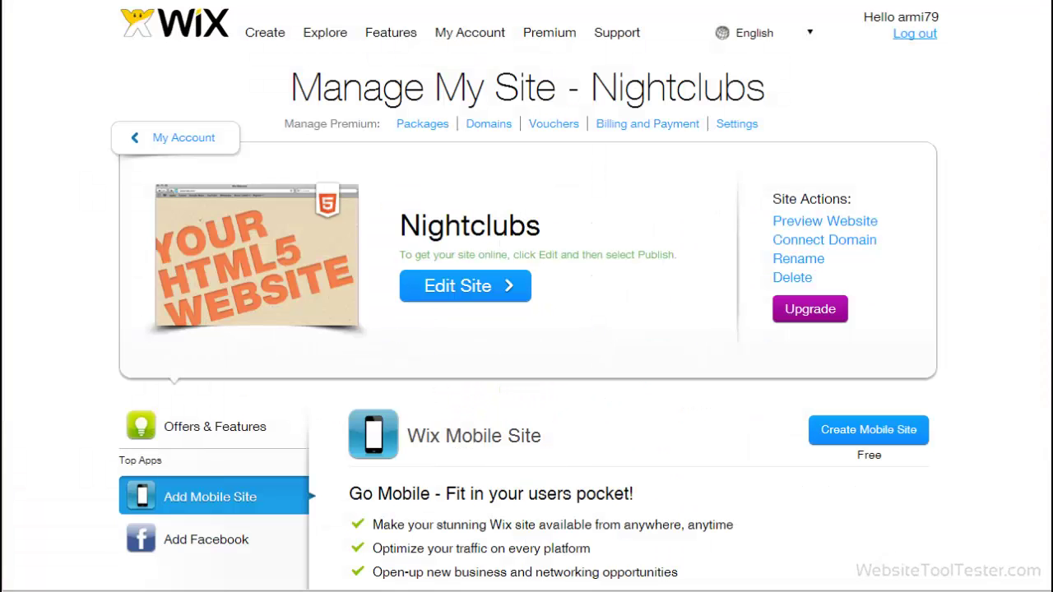
Start a mobile version of the Nightclubs site and choose the Magic Bar & Nightclub template for it
{"action": "scroll", "coordinate": [872, 370], "scroll_direction": "down", "scroll_amount": 1}
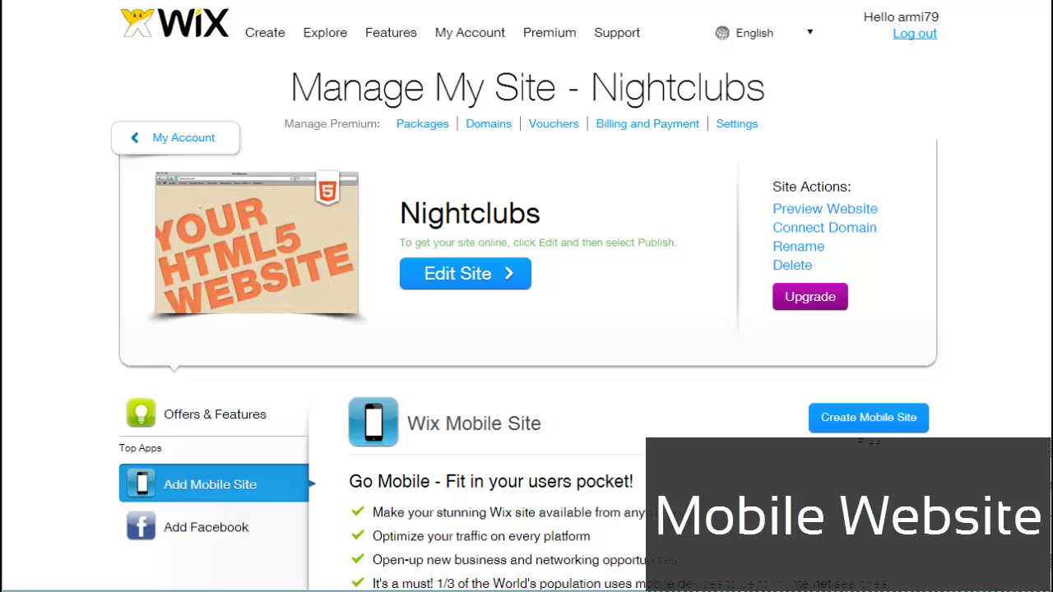
{"action": "left_click", "coordinate": [870, 367]}
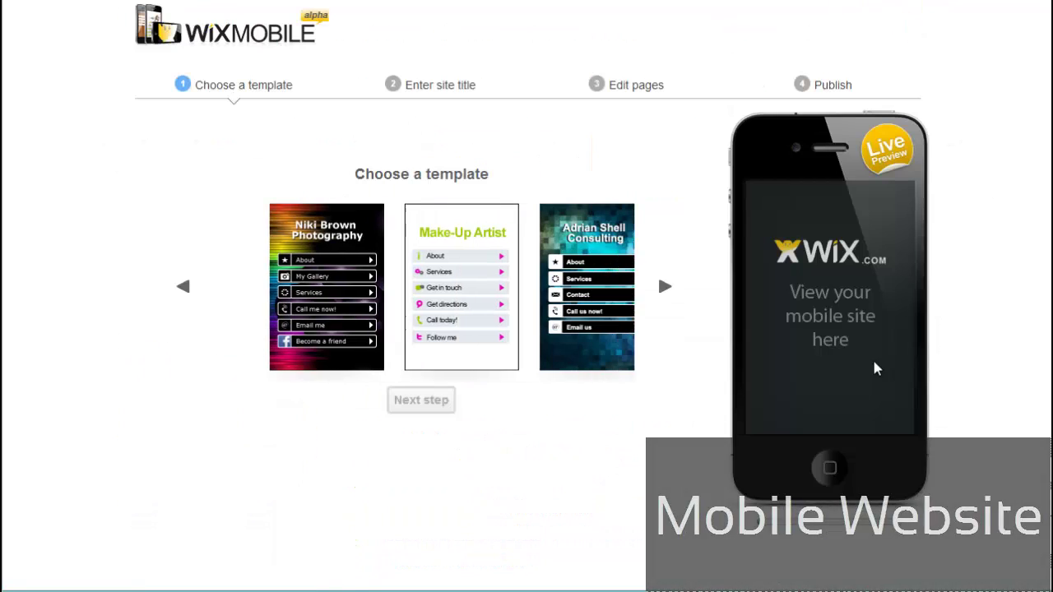
{"action": "left_click", "coordinate": [665, 287]}
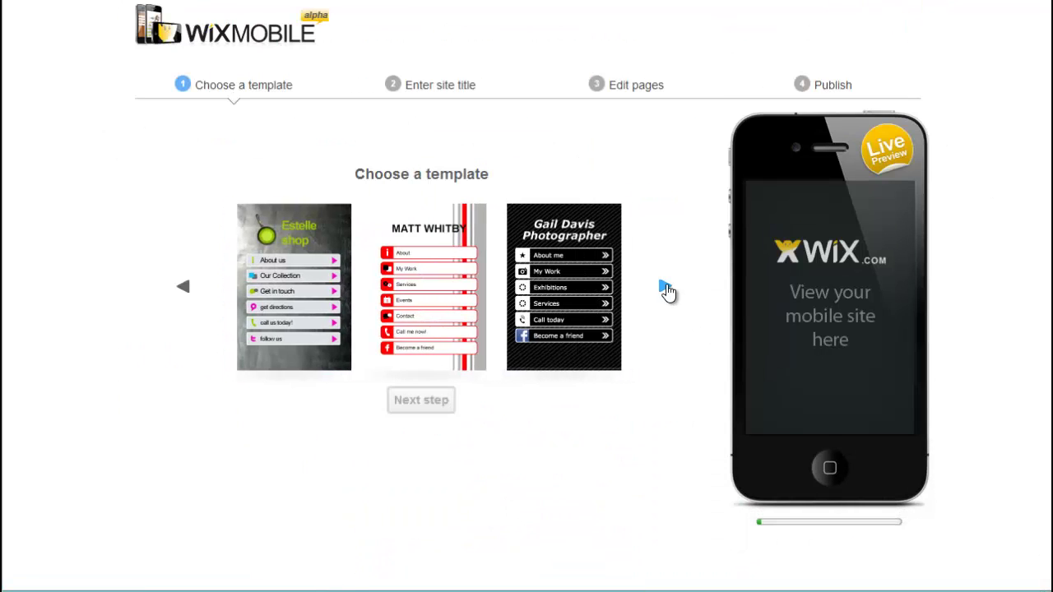
{"action": "left_click", "coordinate": [664, 287]}
{"action": "left_click", "coordinate": [666, 288]}
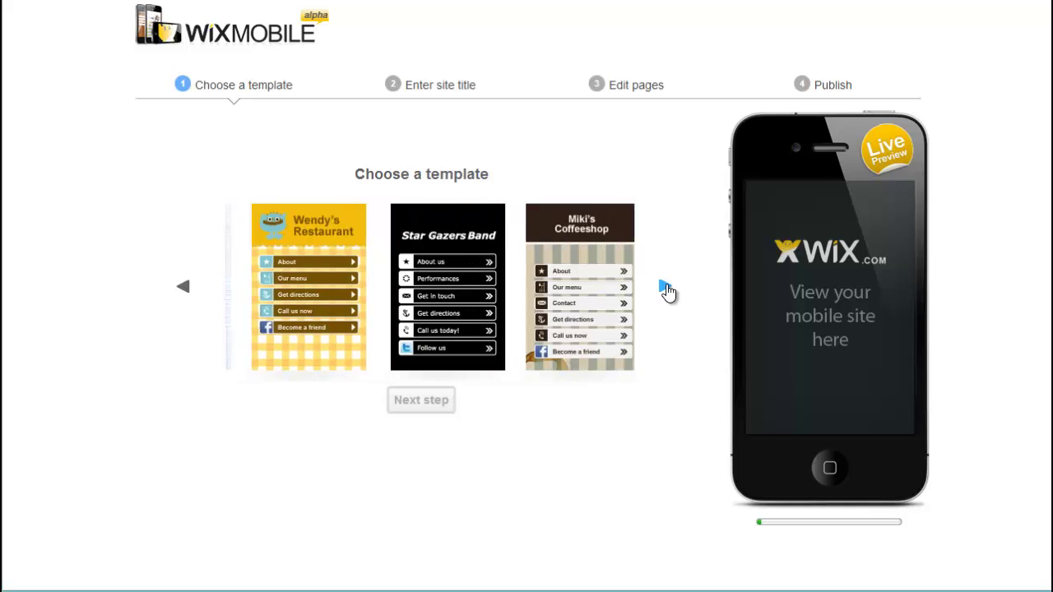
{"action": "left_click", "coordinate": [664, 288]}
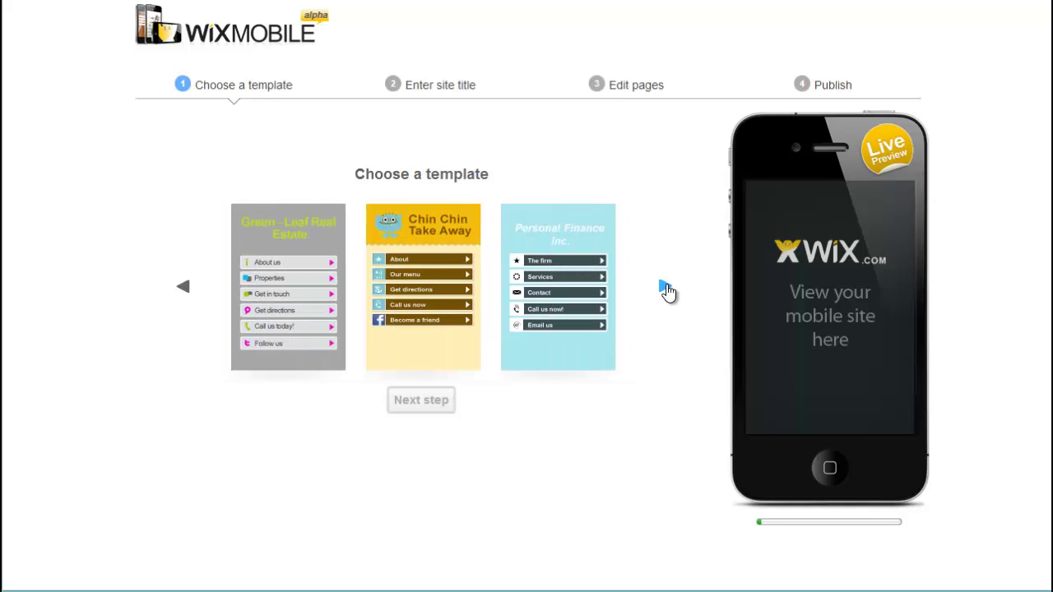
{"action": "left_click", "coordinate": [665, 288]}
{"action": "left_click", "coordinate": [301, 294]}
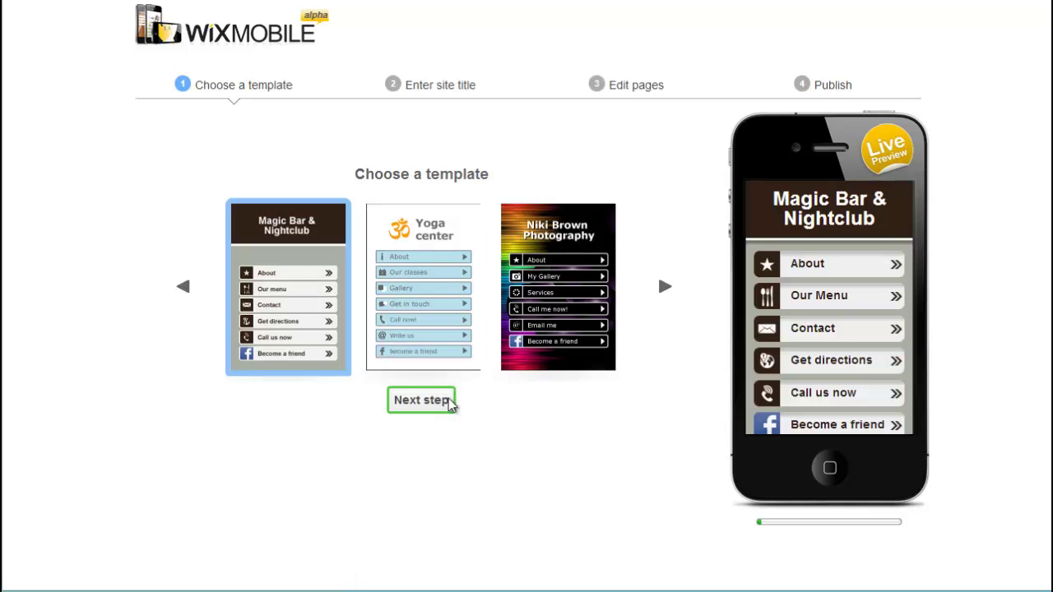
{"action": "left_click", "coordinate": [446, 400]}
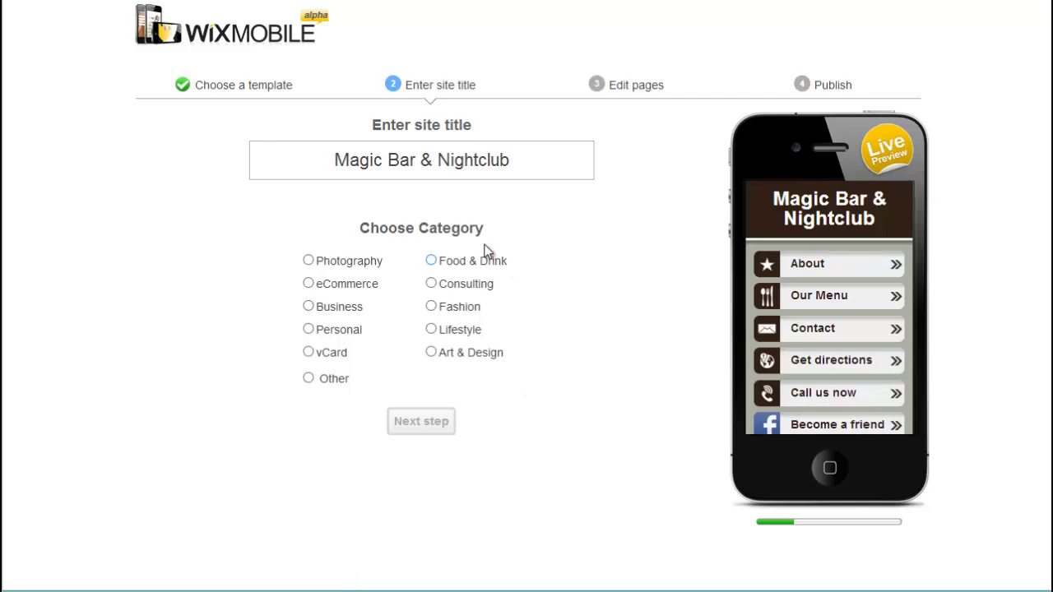
Assign the Food & Drink category to the mobile site and continue to page editing
{"action": "left_click", "coordinate": [431, 261]}
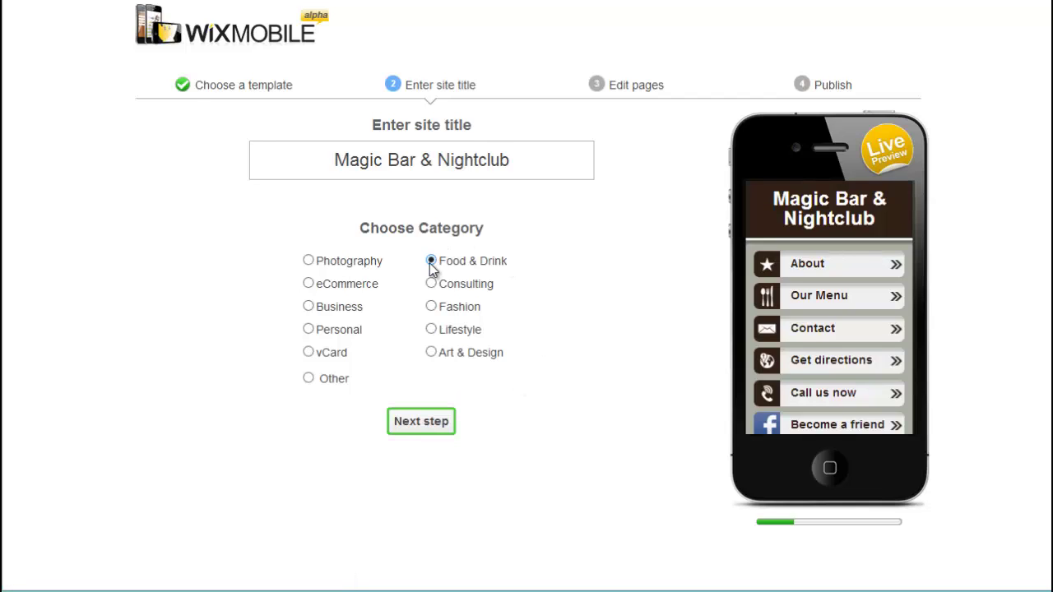
{"action": "left_click", "coordinate": [416, 426]}
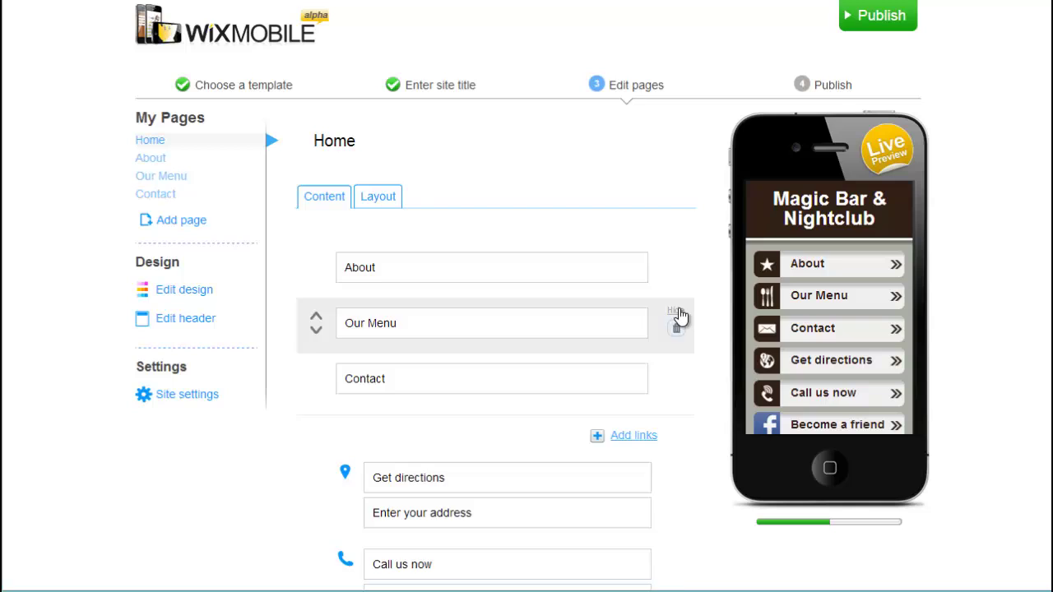
Review the content of the mobile site's Home, About, Our Menu and Contact pages in order
{"action": "scroll", "coordinate": [679, 316], "scroll_direction": "down", "scroll_amount": 3}
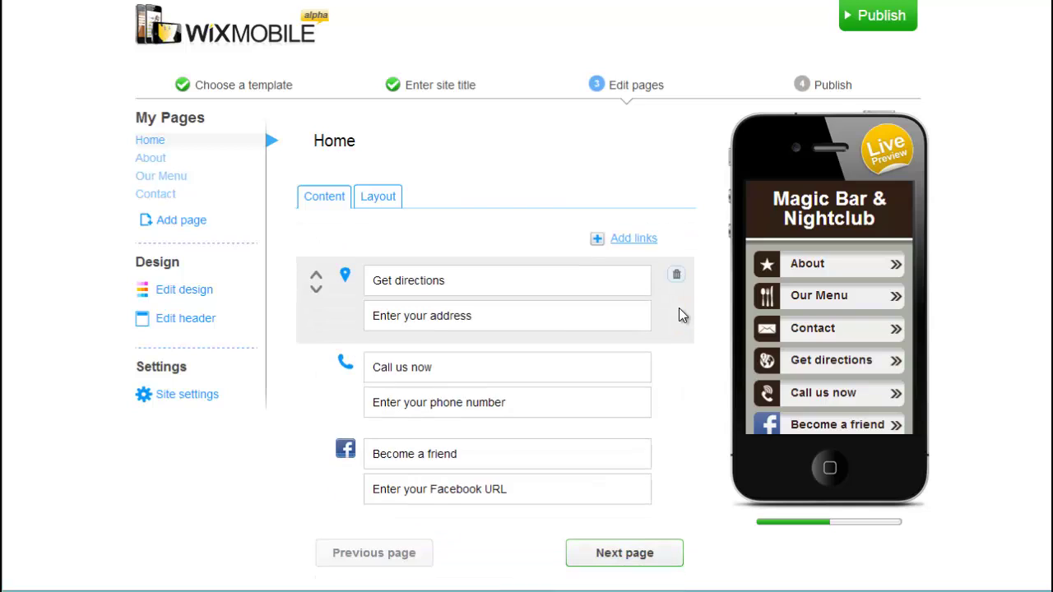
{"action": "left_click", "coordinate": [622, 553]}
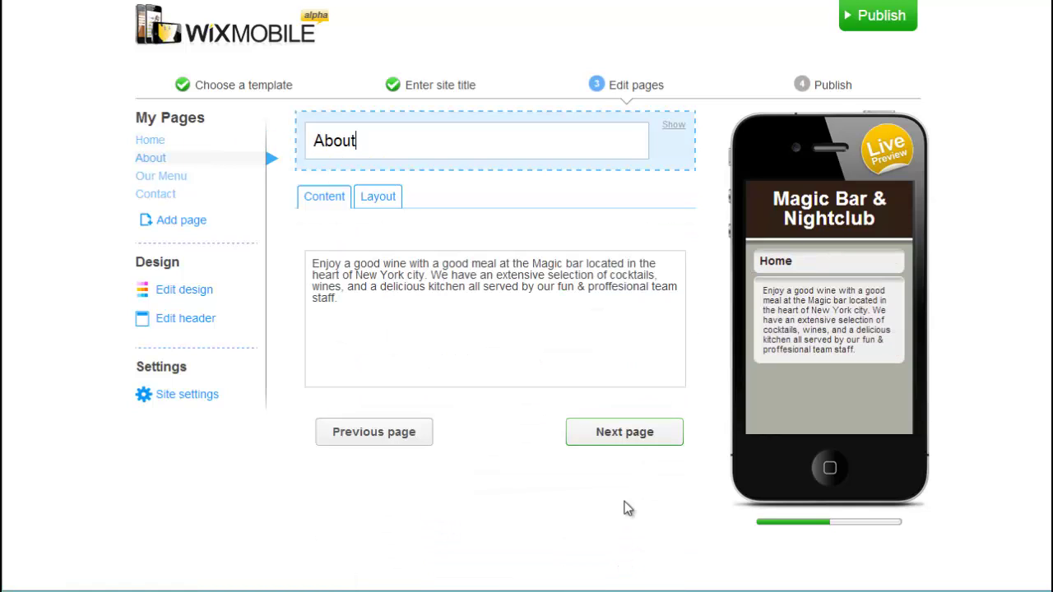
{"action": "left_click", "coordinate": [637, 440]}
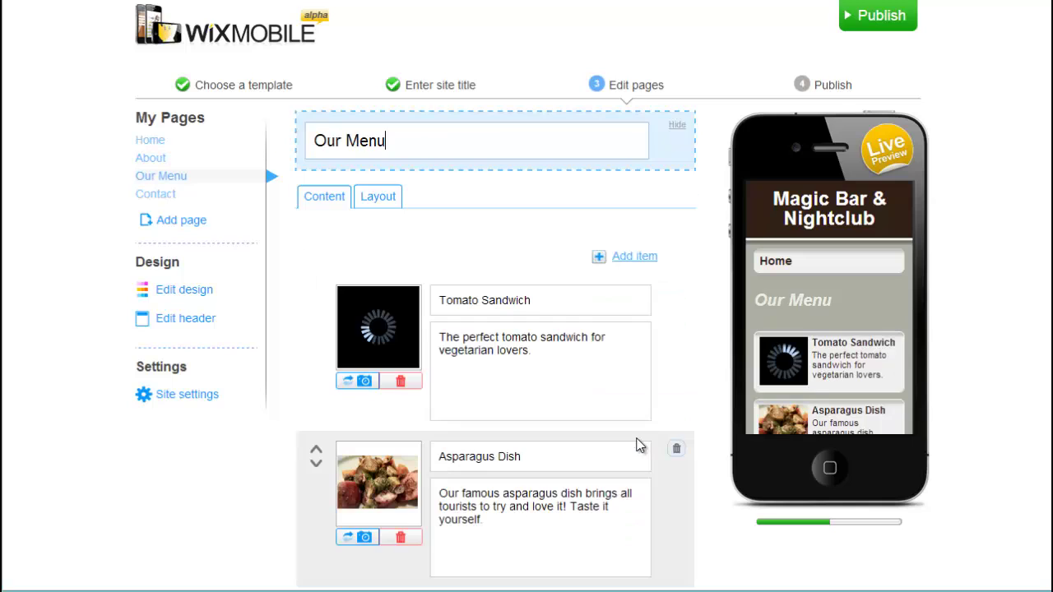
{"action": "scroll", "coordinate": [694, 409], "scroll_direction": "down", "scroll_amount": 2}
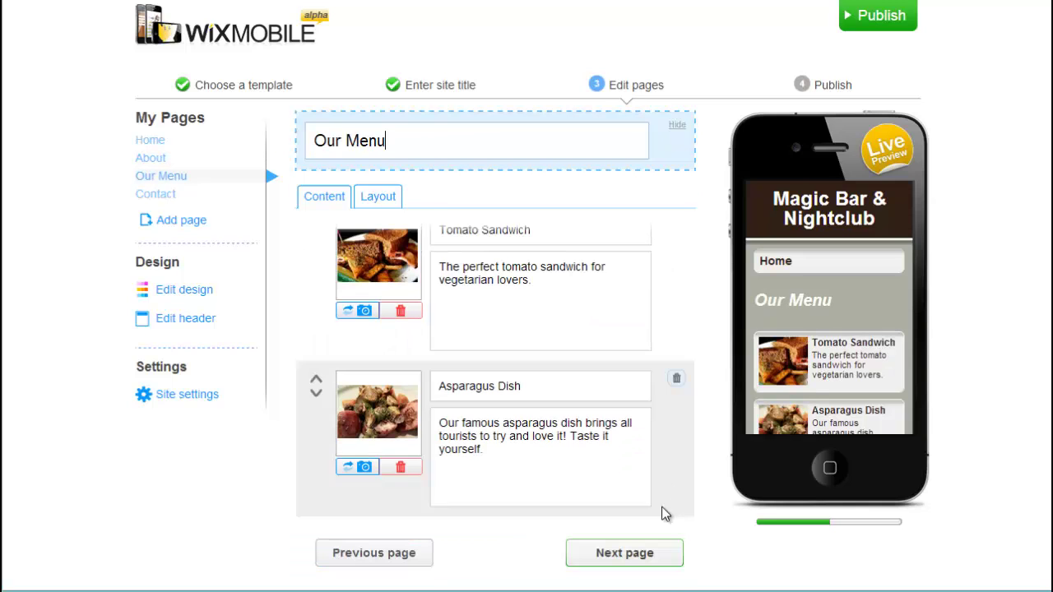
{"action": "left_click", "coordinate": [646, 556]}
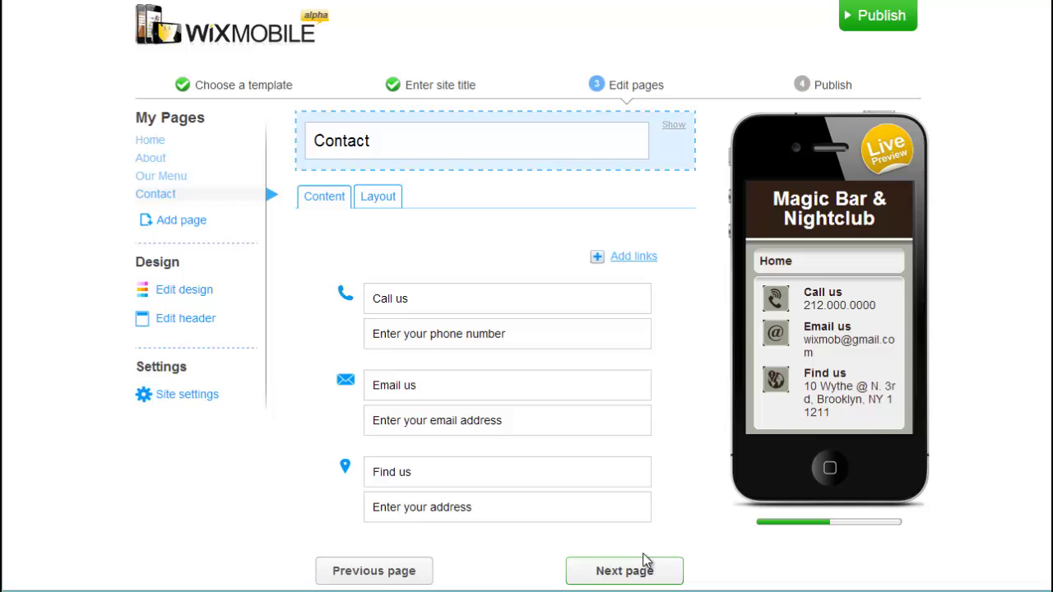
{"action": "left_click", "coordinate": [646, 556]}
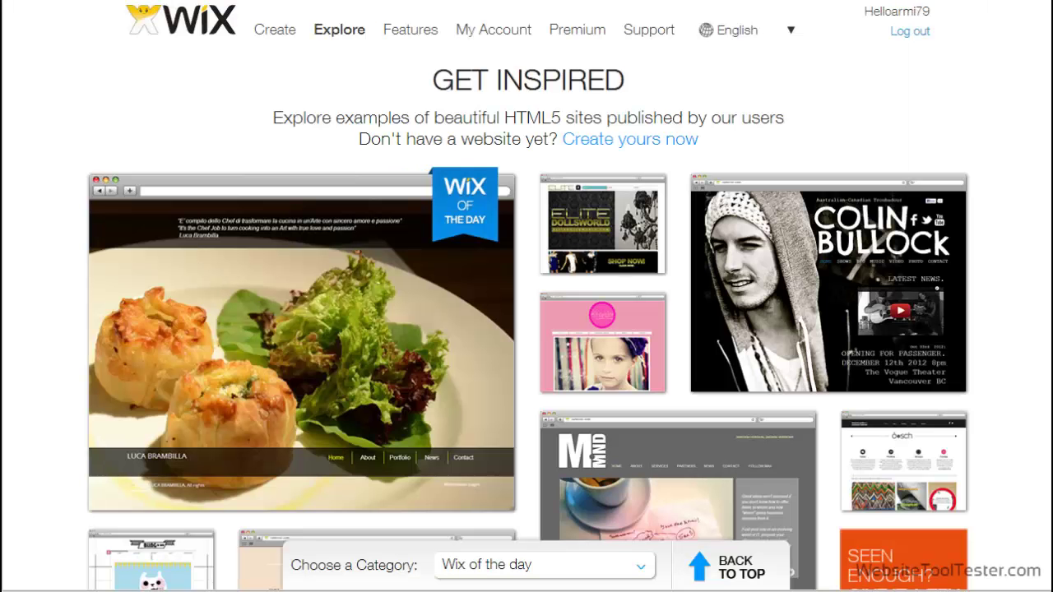
Look through the Wix of the day example sites in the Explore gallery
{"action": "scroll", "coordinate": [526, 329], "scroll_direction": "down", "scroll_amount": 1}
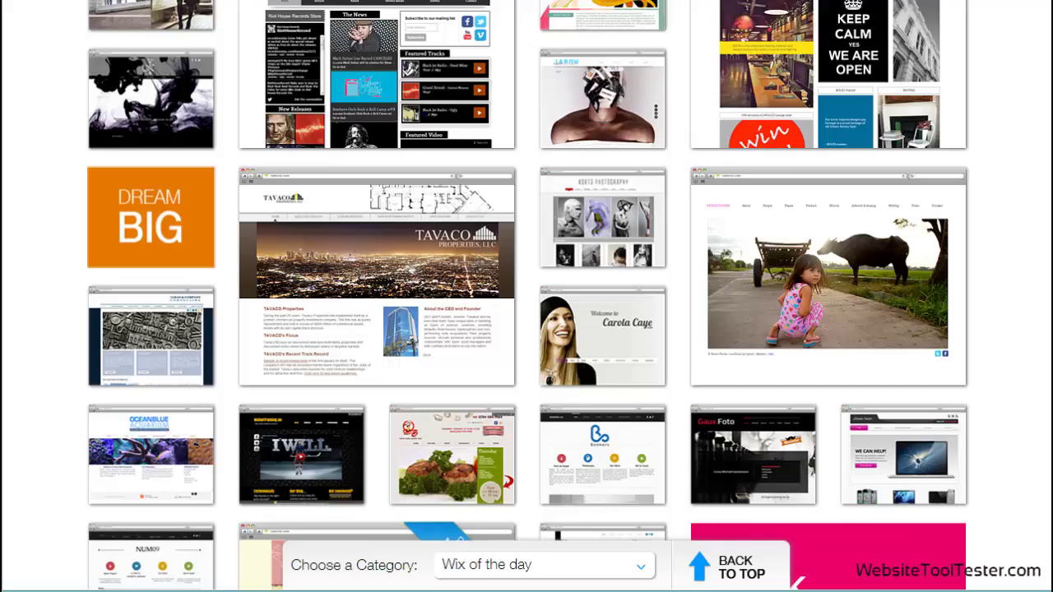
{"action": "scroll", "coordinate": [527, 296], "scroll_direction": "down", "scroll_amount": 5}
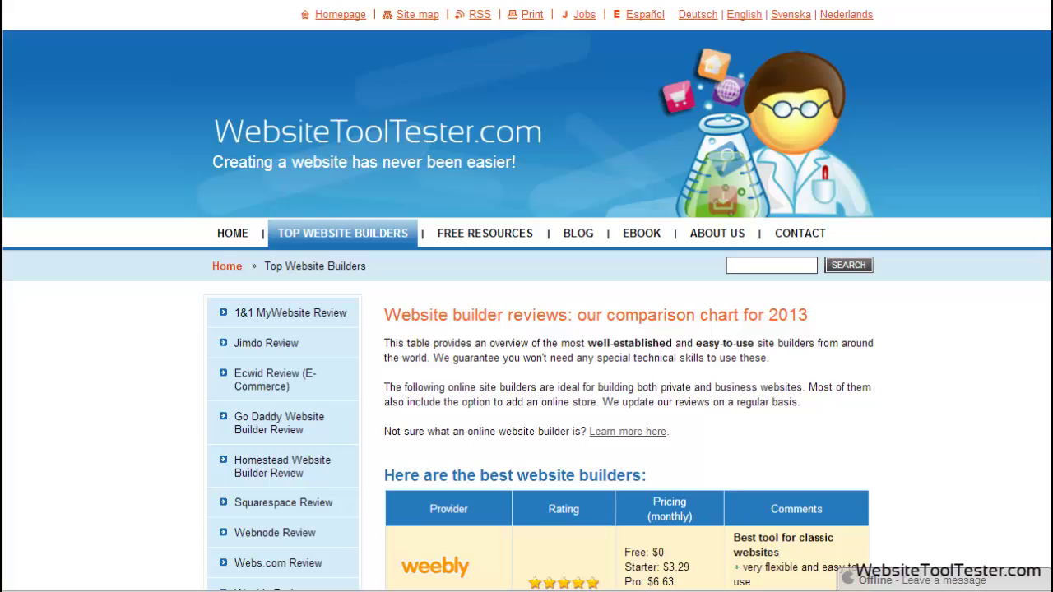
Examine the website builder comparison chart on WebsiteToolTester.com and the provider suggestions for specific projects below it
{"action": "scroll", "coordinate": [526, 296], "scroll_direction": "down", "scroll_amount": 3}
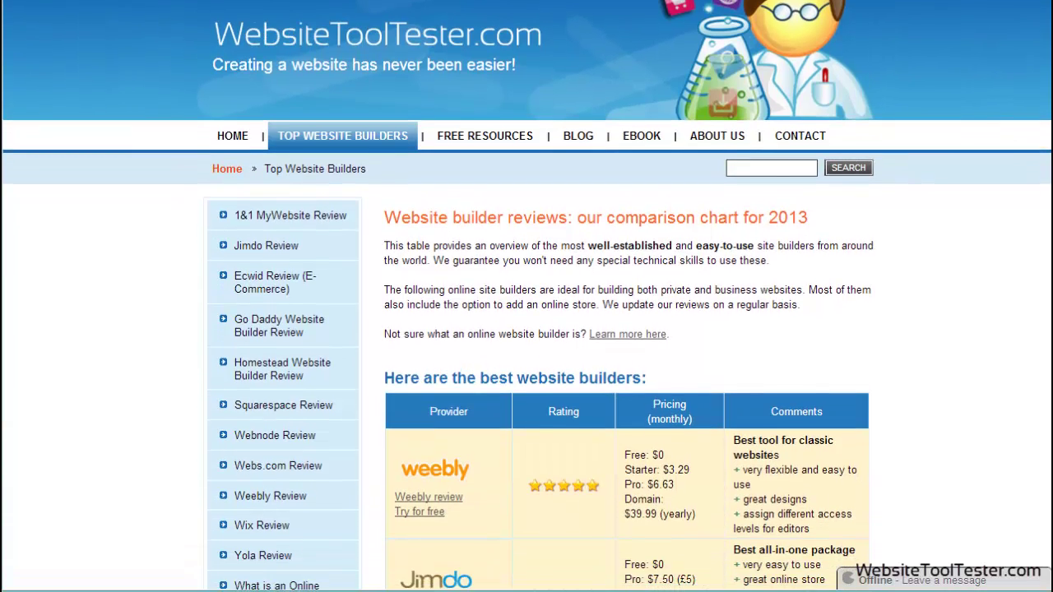
{"action": "scroll", "coordinate": [526, 296], "scroll_direction": "down", "scroll_amount": 3}
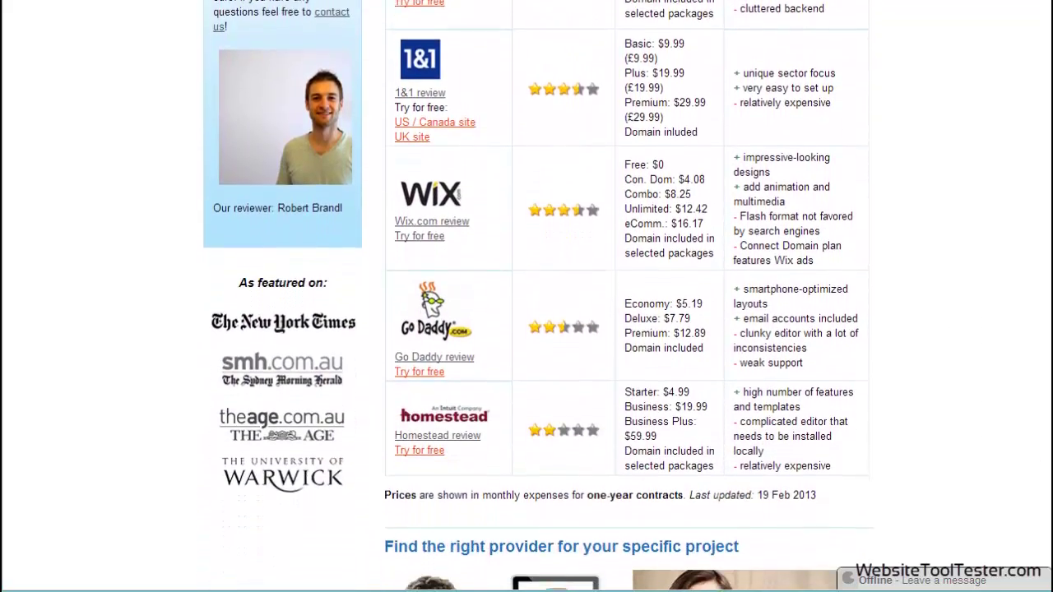
{"action": "scroll", "coordinate": [527, 296], "scroll_direction": "down", "scroll_amount": 3}
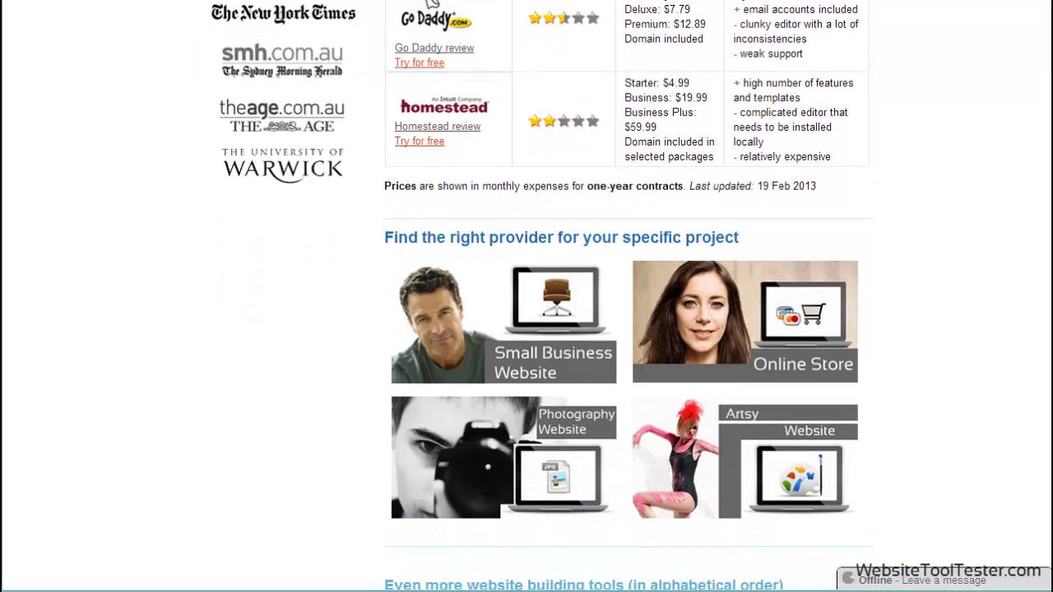